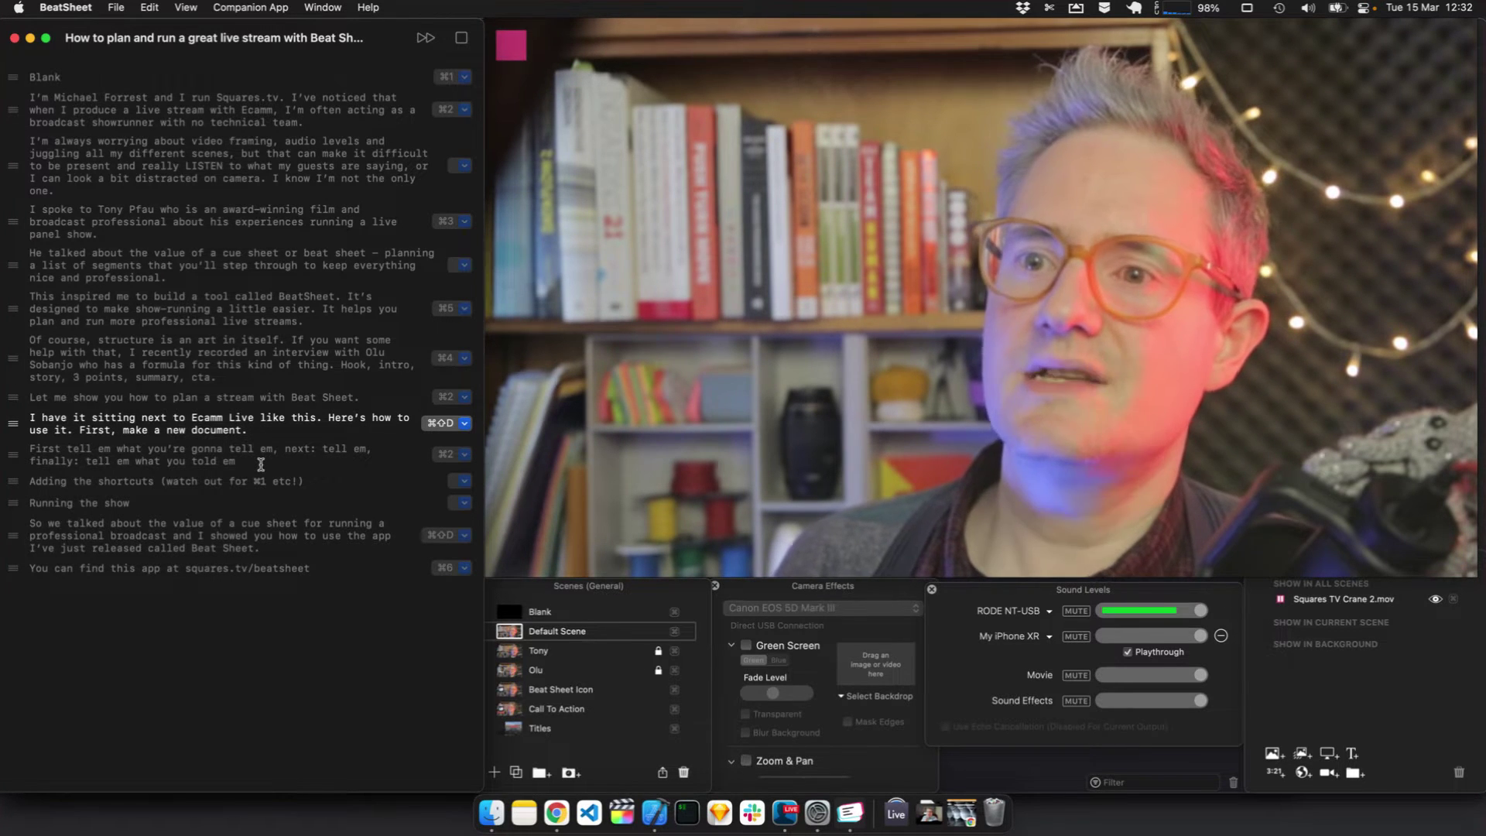
- Create a new blank beat sheet document, Untitled 3, from the File menu
click(116, 8)
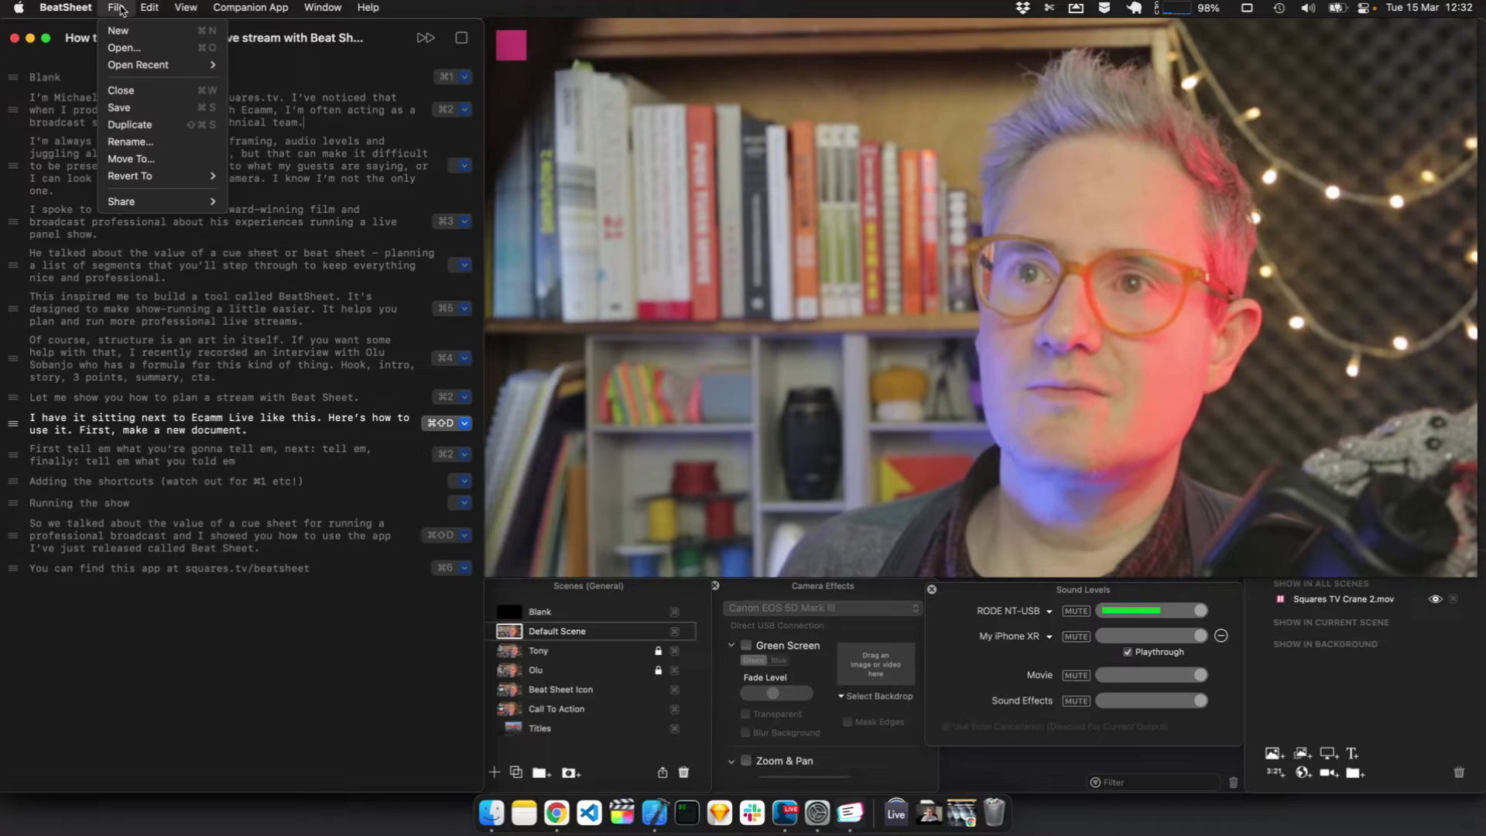
key(Escape)
key(super+n)
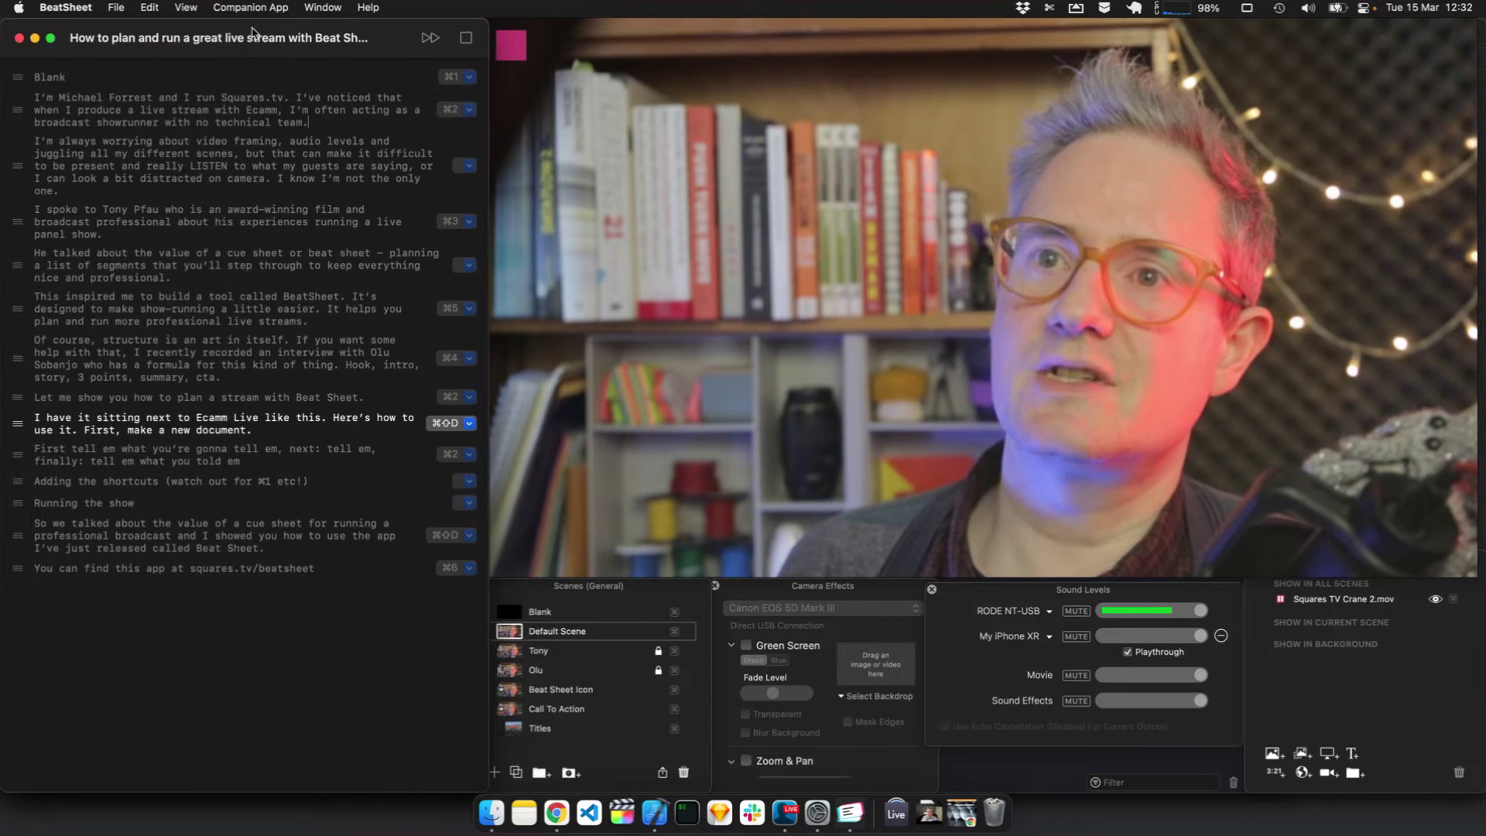
click(119, 10)
click(145, 34)
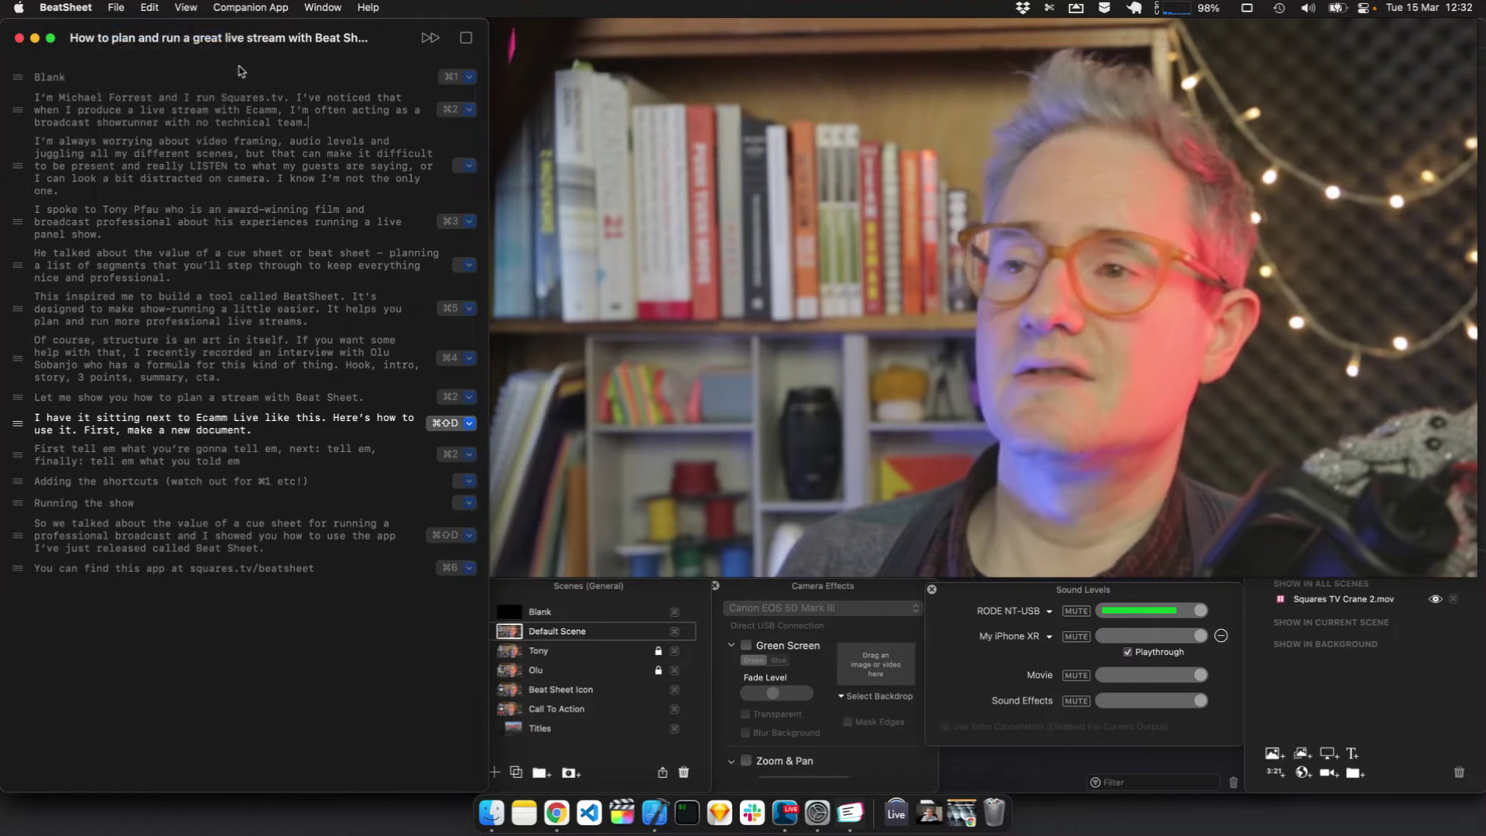
- Make the Untitled 3 window tall and narrow, positioned on the screen's left side
drag(669, 234, 181, 213)
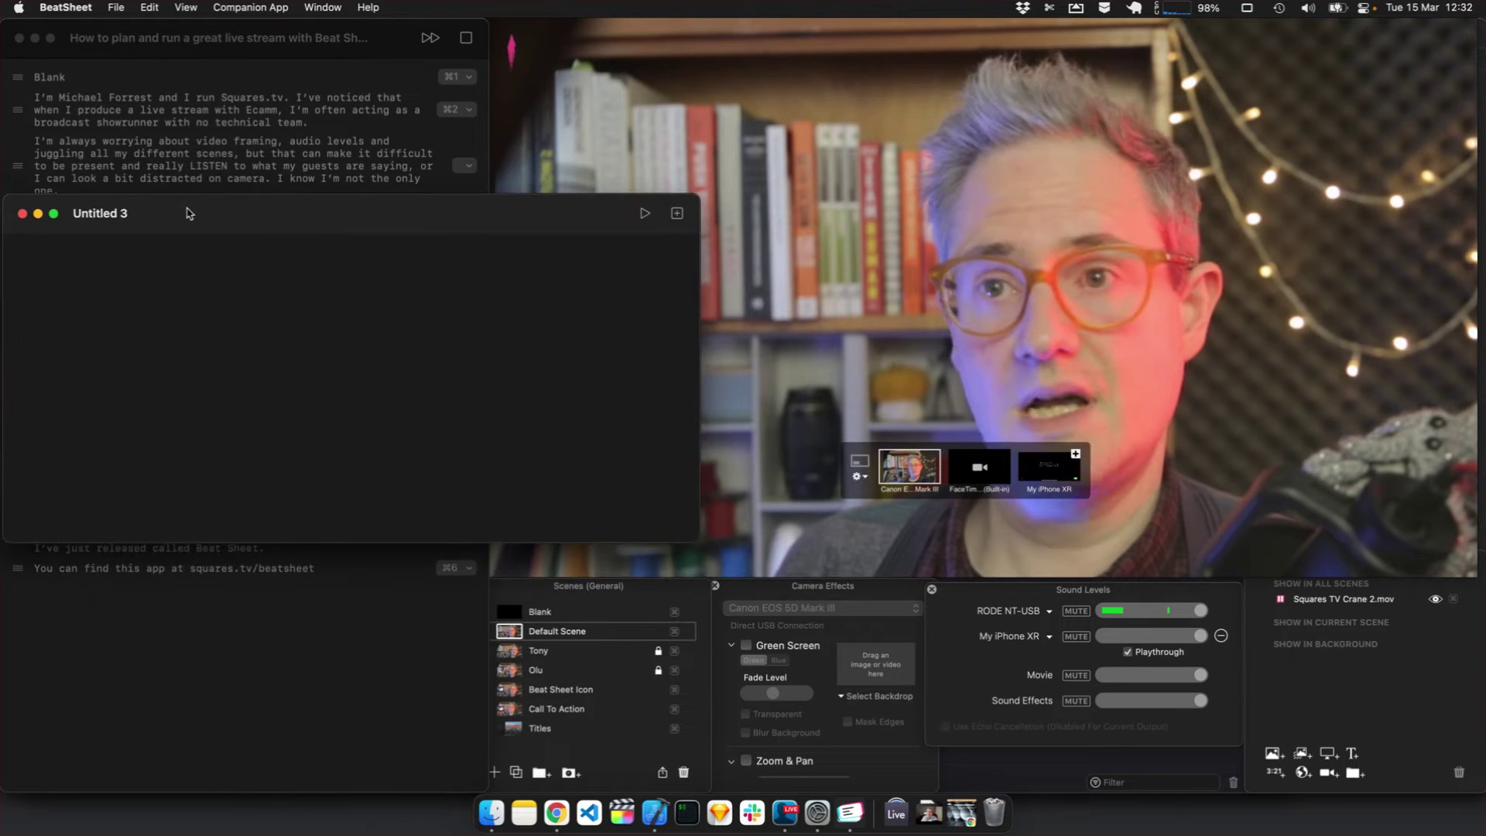
drag(697, 540, 455, 831)
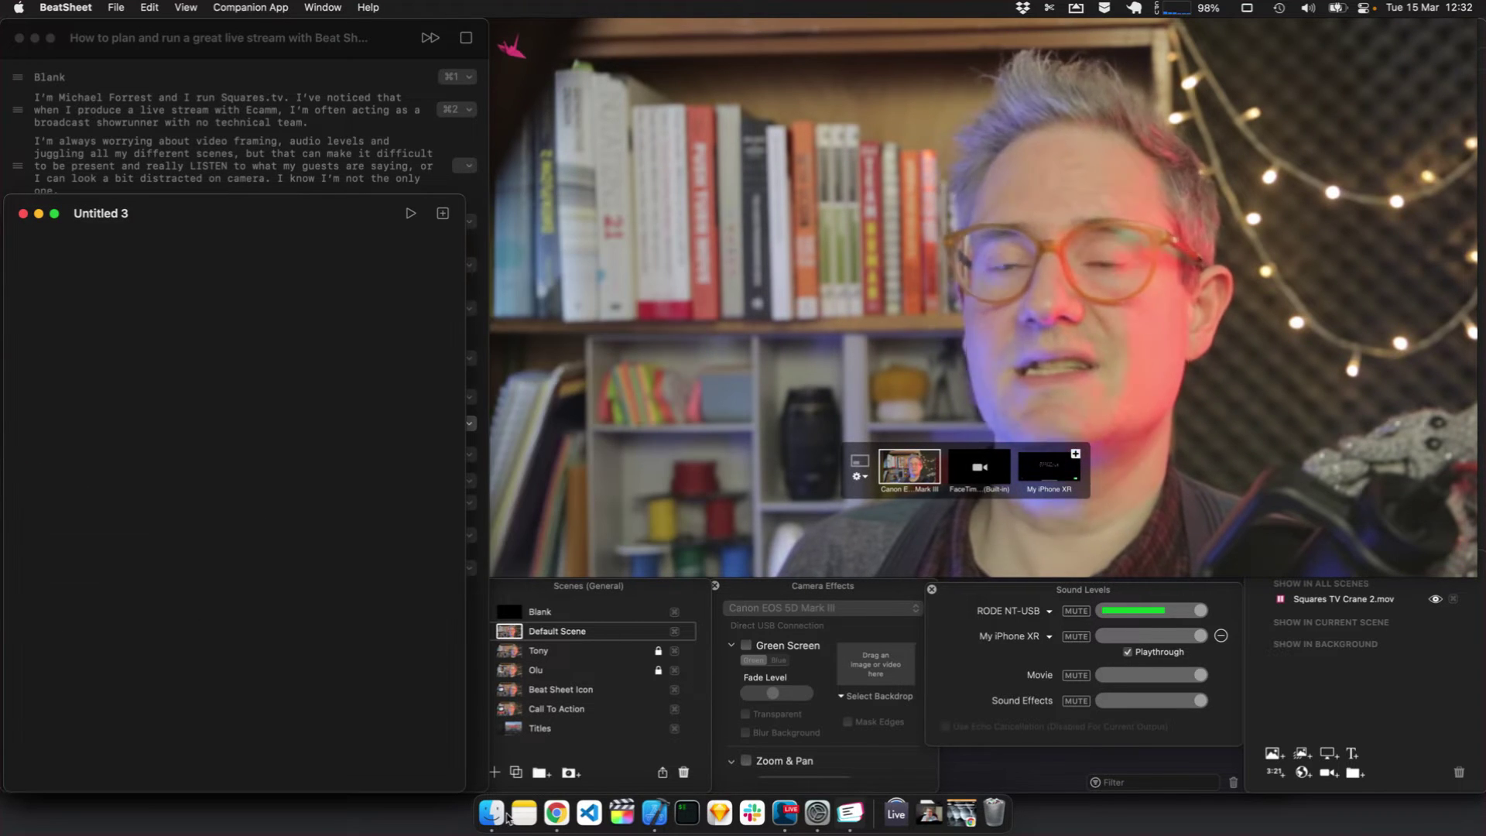
mouse_move(267, 212)
mouse_down()
mouse_move(326, 209)
mouse_move(251, 192)
mouse_up()
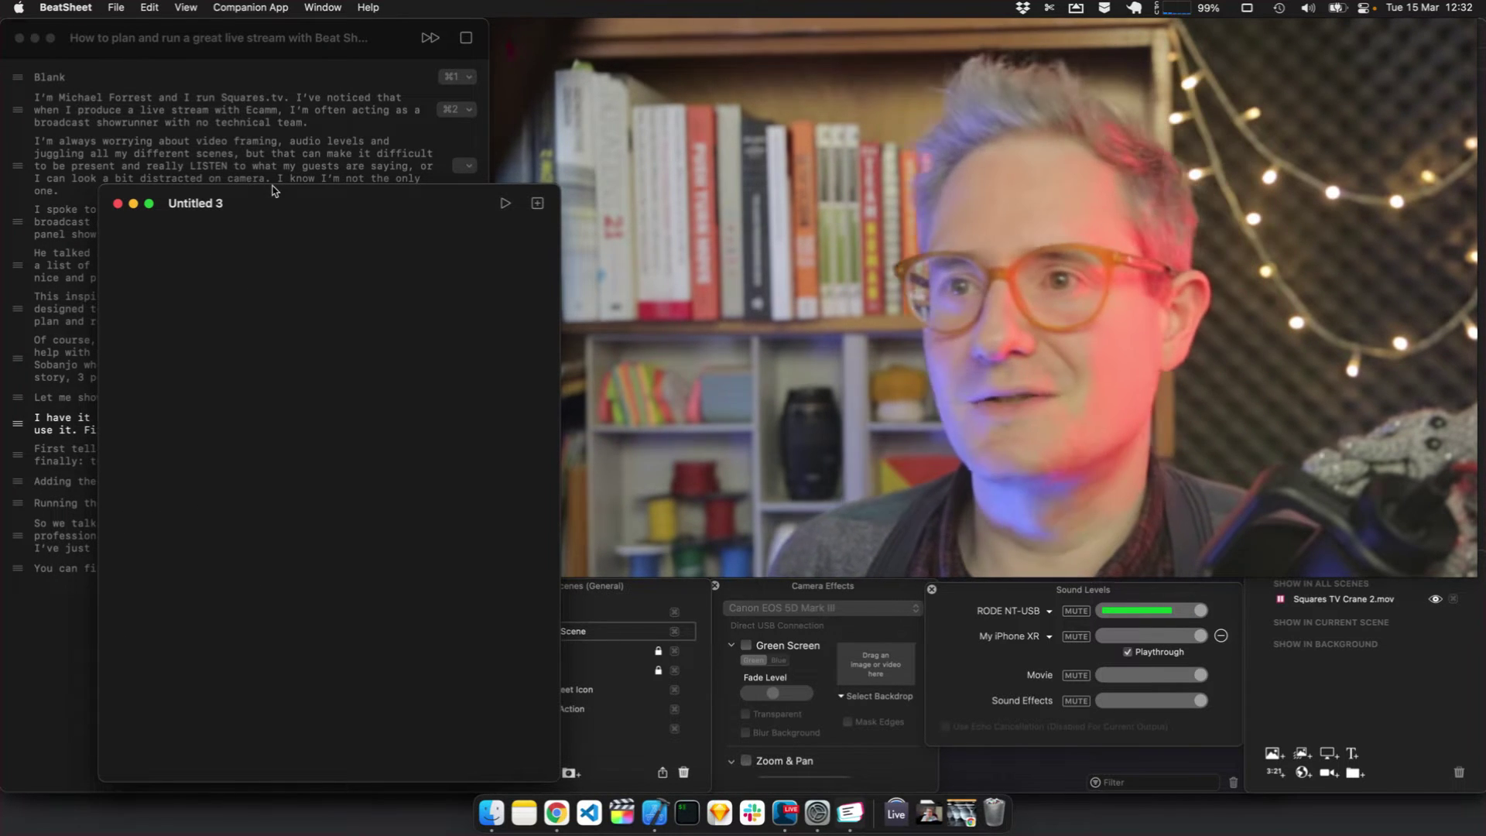
drag(283, 186, 269, 278)
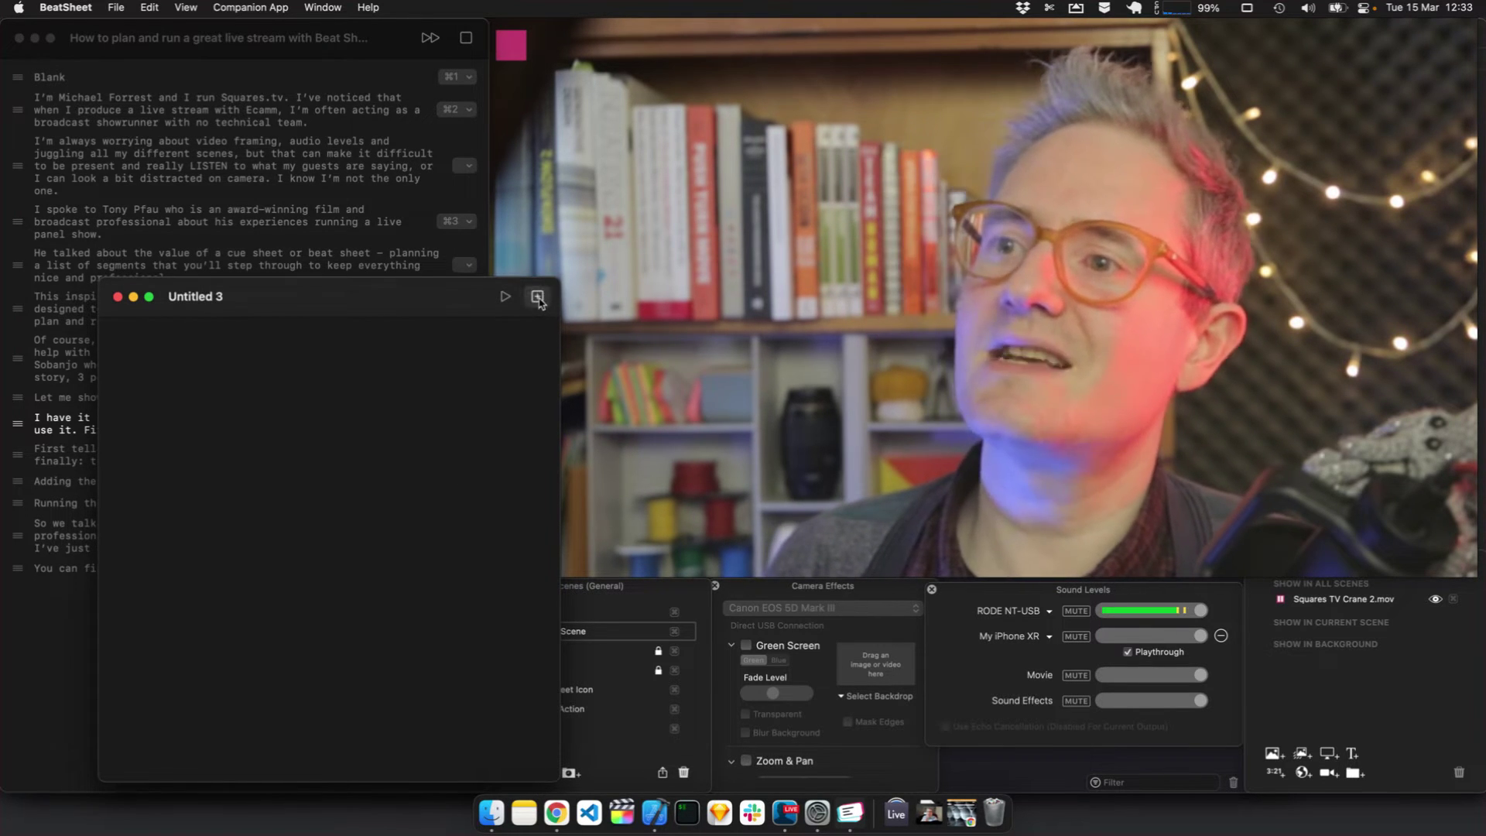
text(Introdcu)
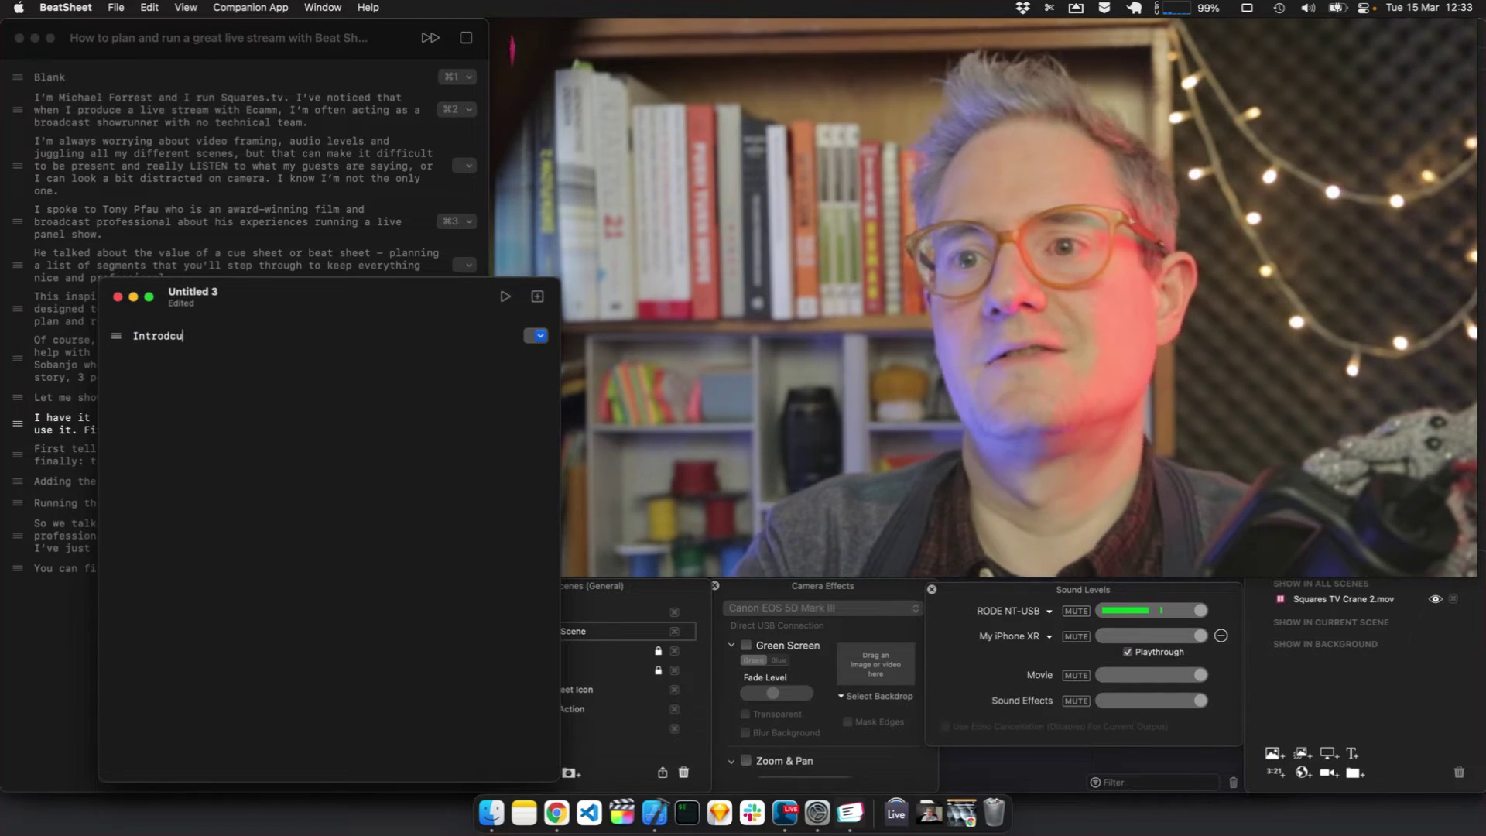
- Enter six beats: Introduction, Tell them, Introduce Tony, Introduce Olu, Summary, Call to action
key(BackSpace)
key(BackSpace)
text(uc)
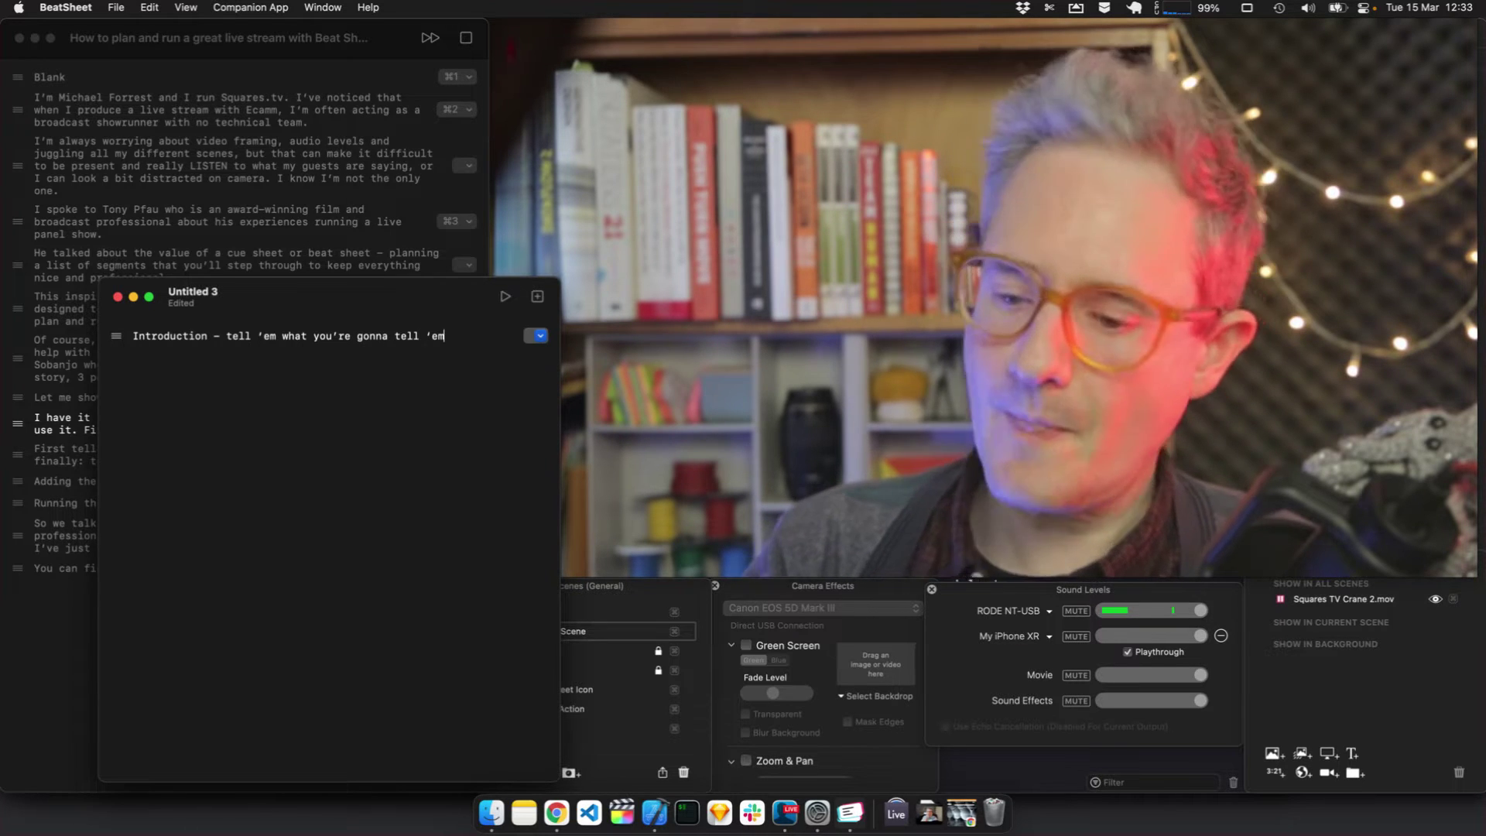
key(Return)
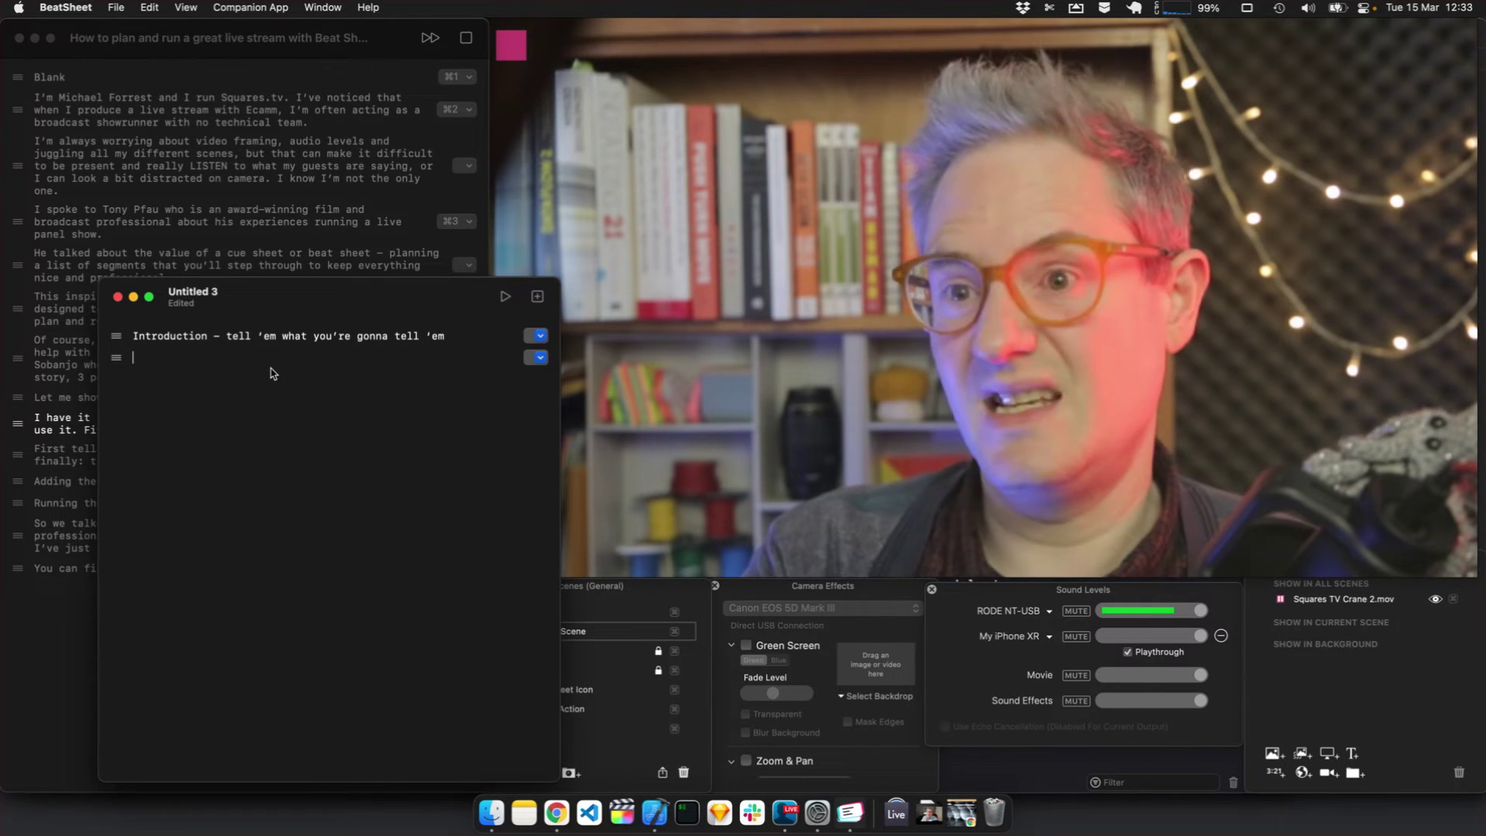
text(Tell them.)
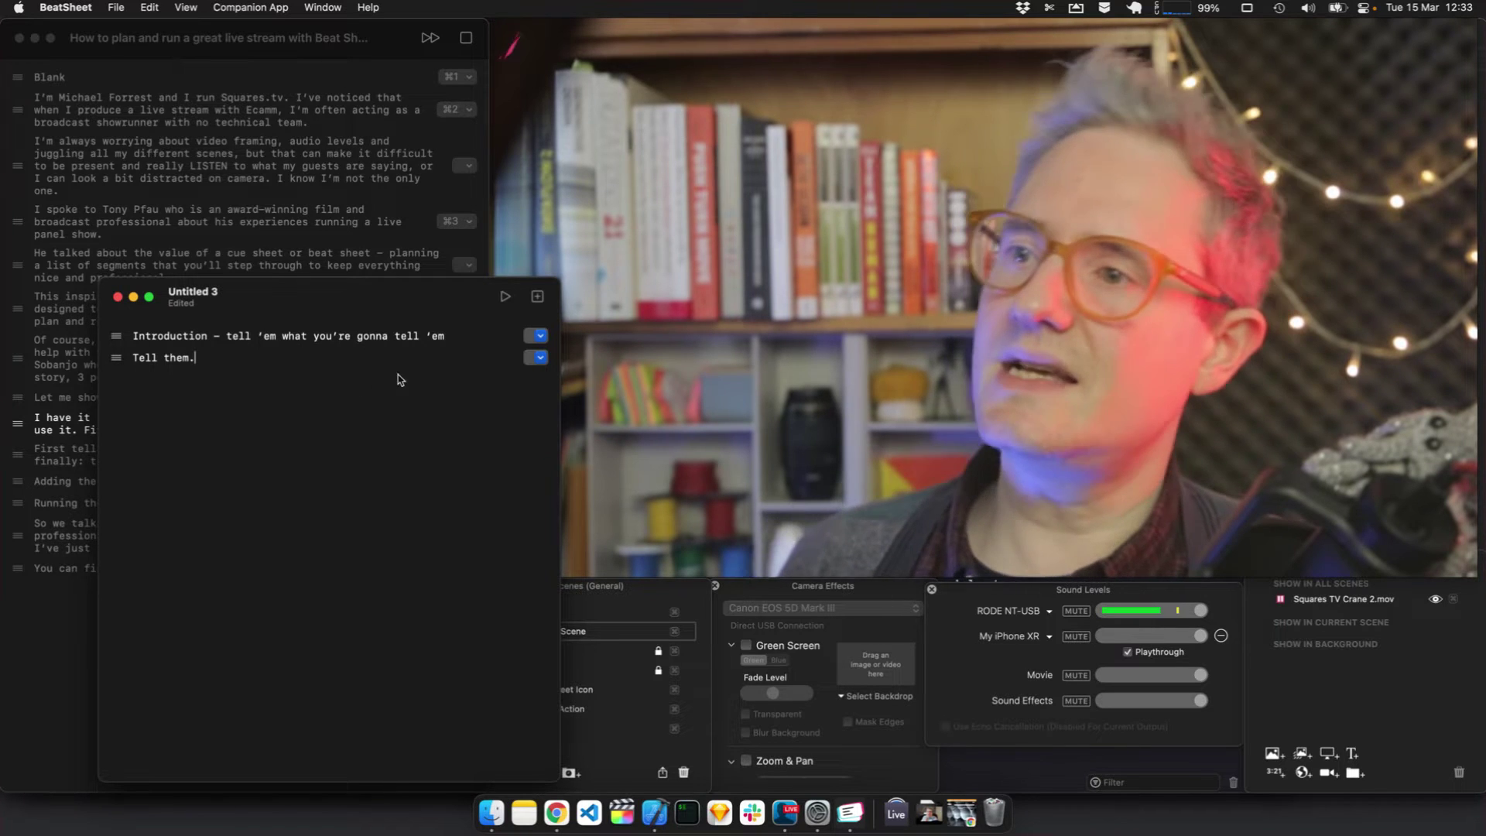
drag(485, 297, 411, 300)
text(Introduce Tony)
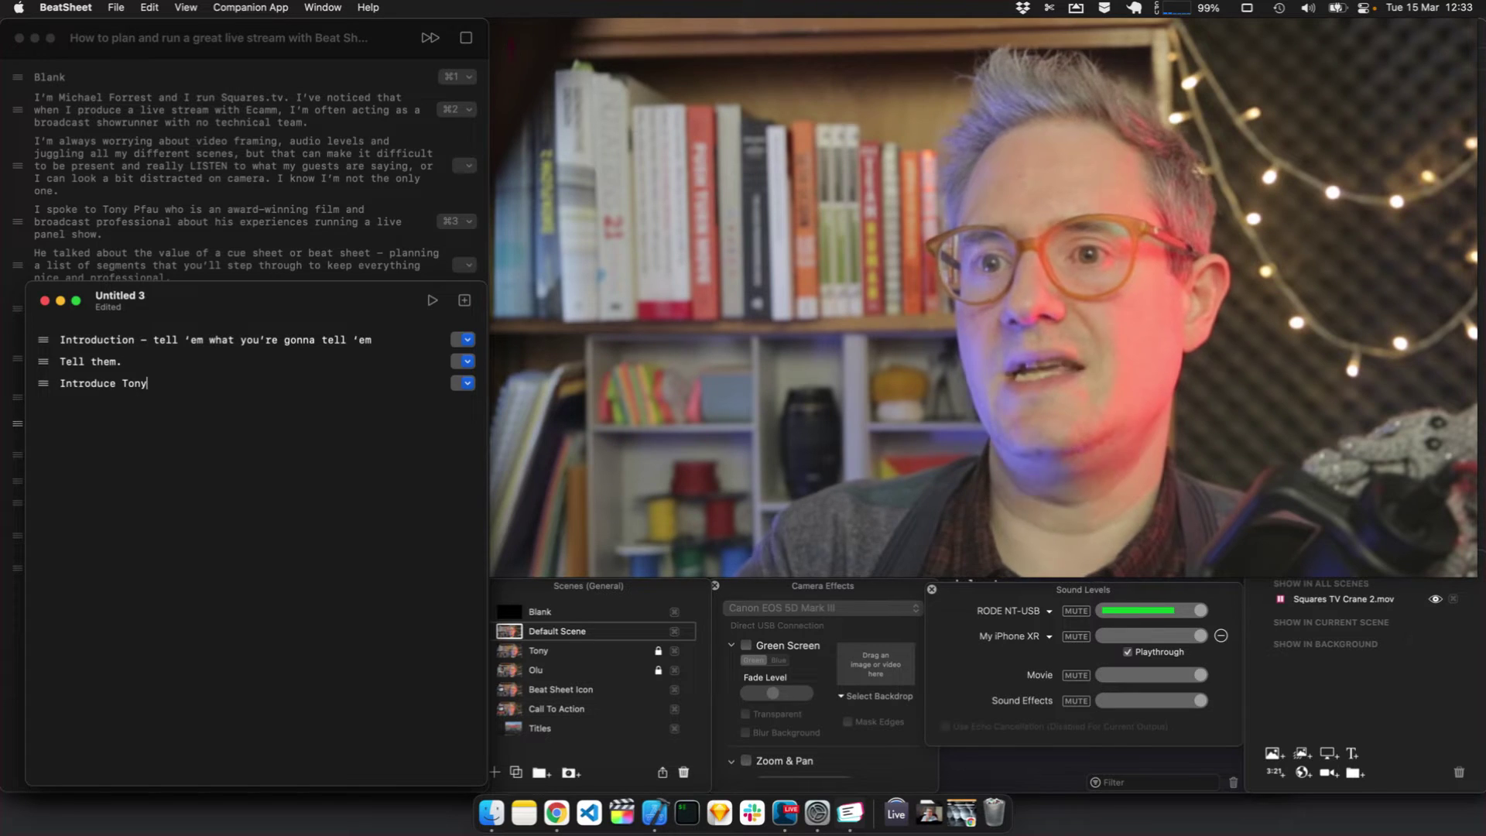
key(Return)
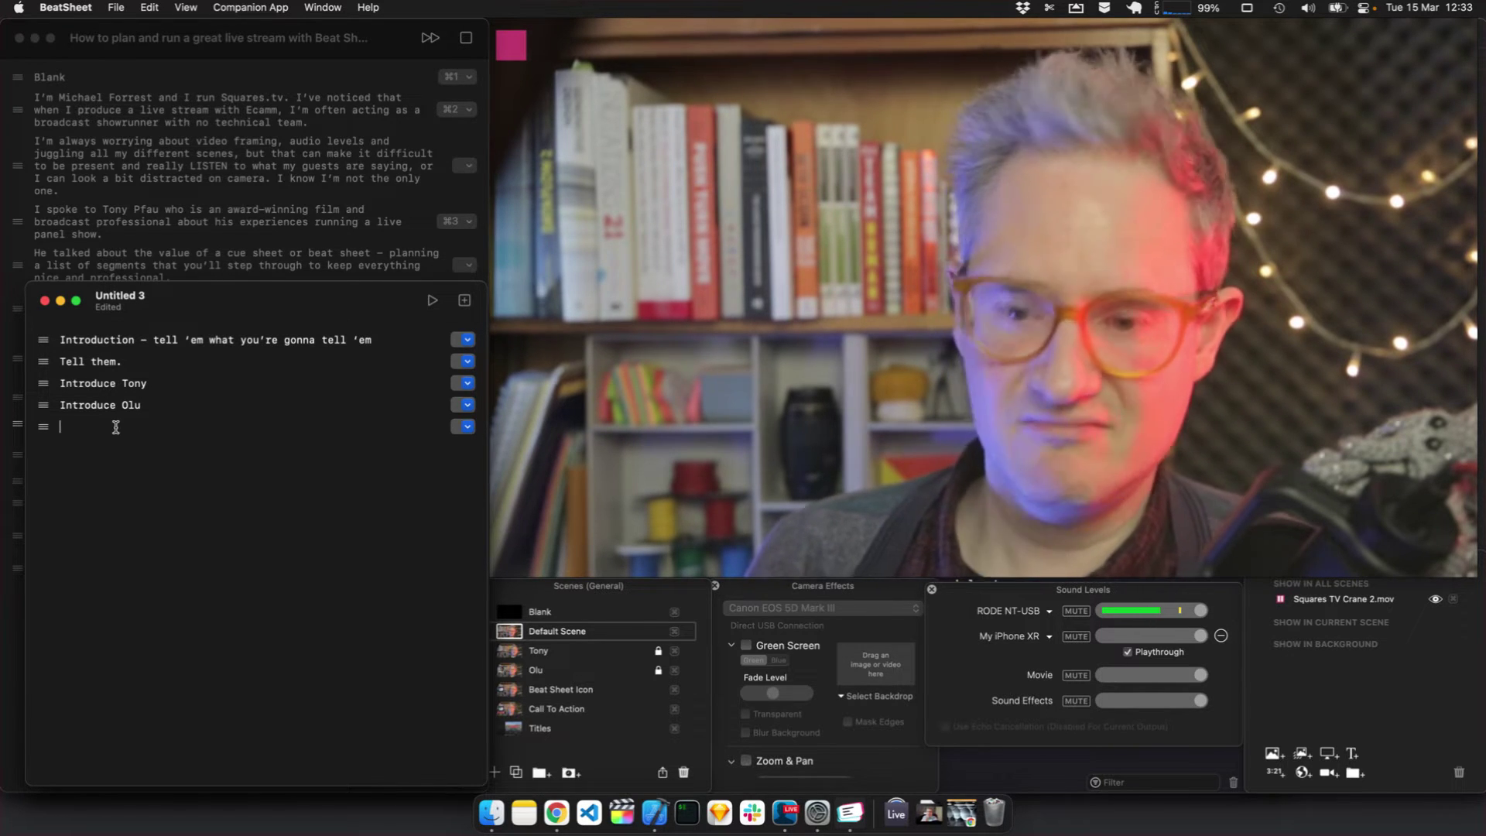
text(Summary)
key(Return)
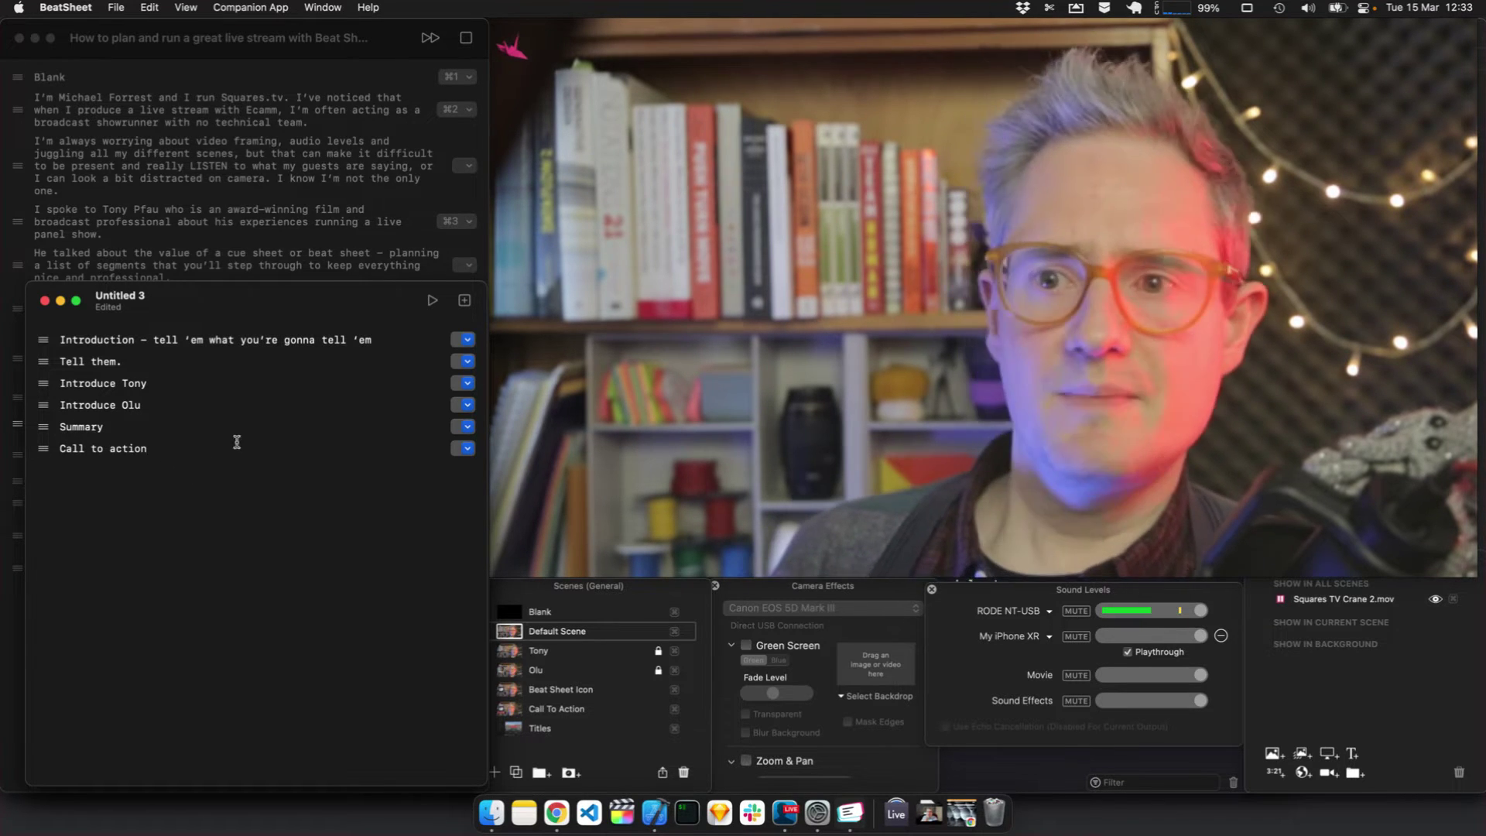
- Add Blank and Titles beats, placing Blank at the top and Titles below Introduction
key(Return)
text(Blank)
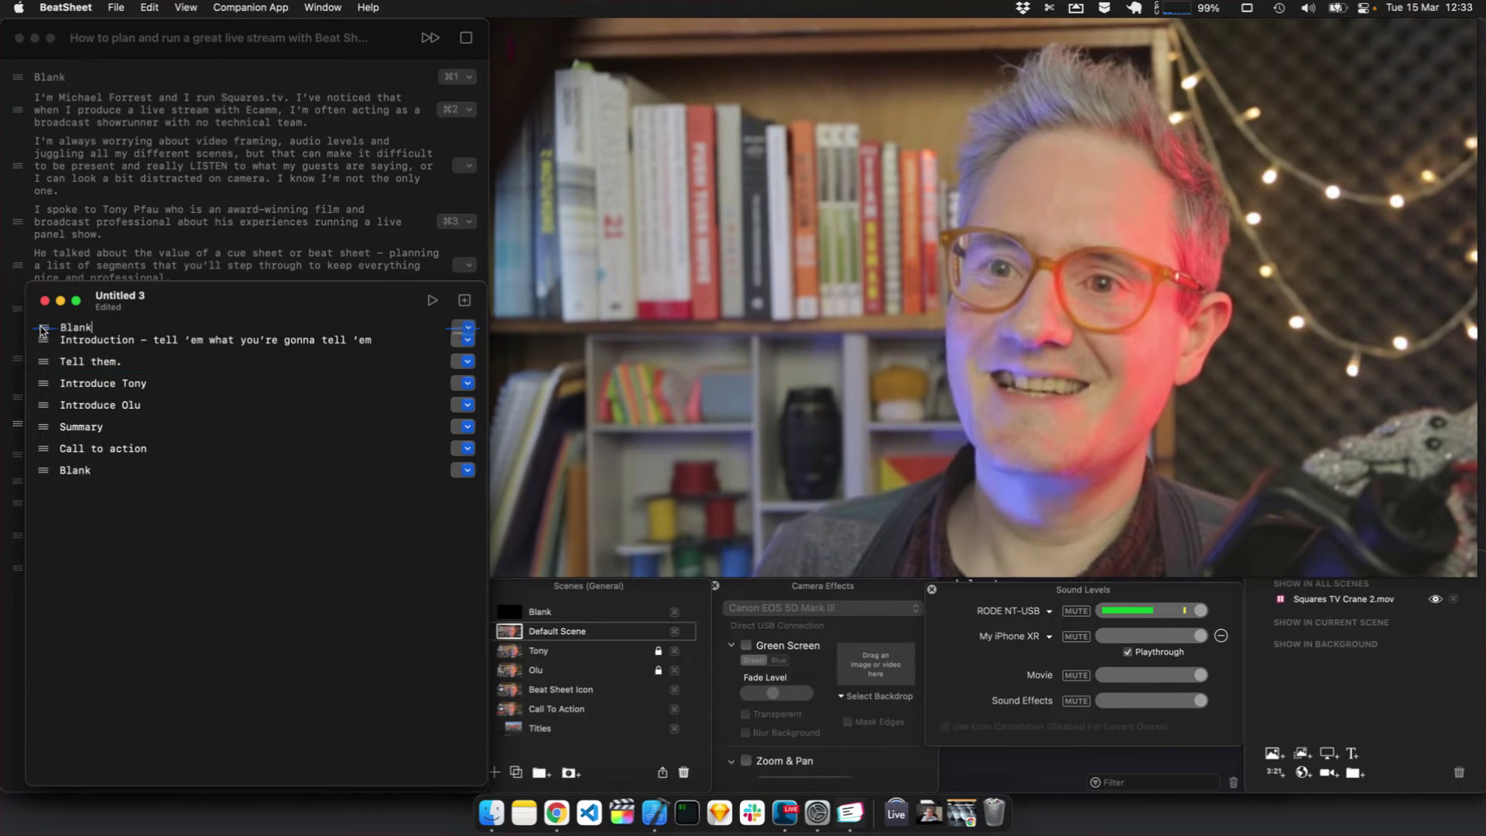
drag(43, 470, 44, 335)
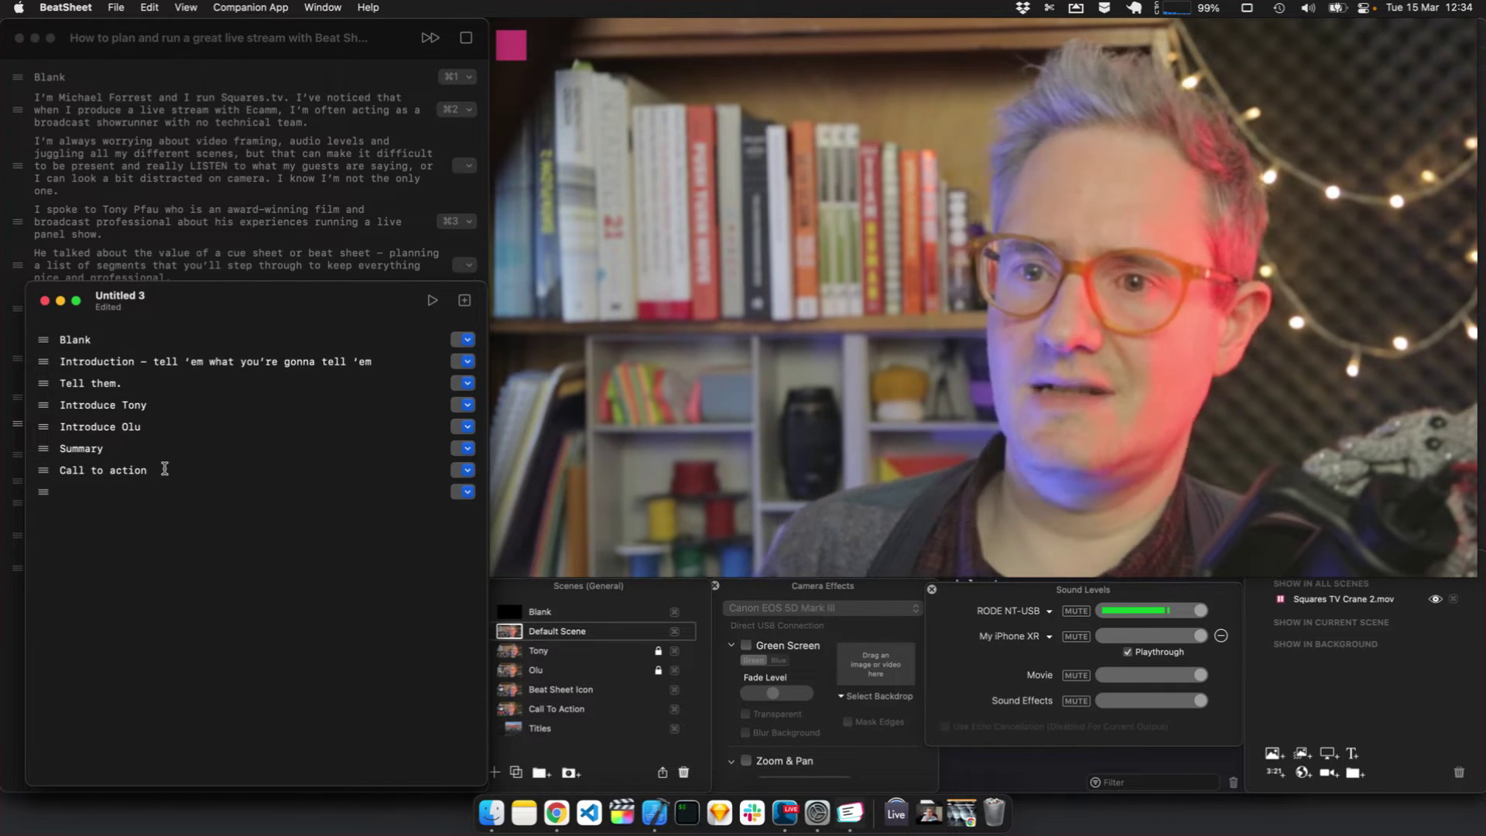
click(126, 492)
text(Titles)
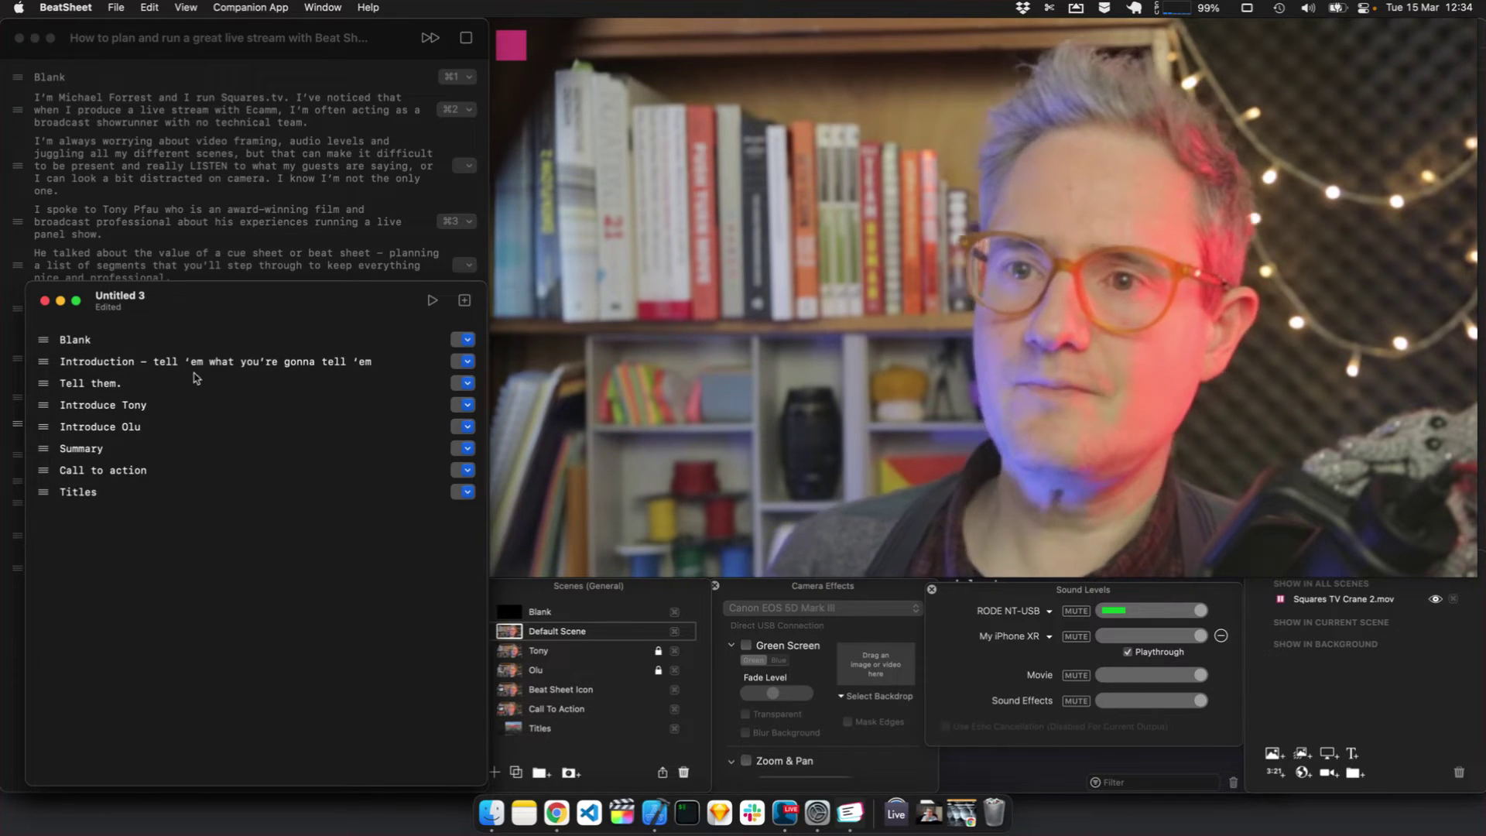
drag(36, 491, 36, 382)
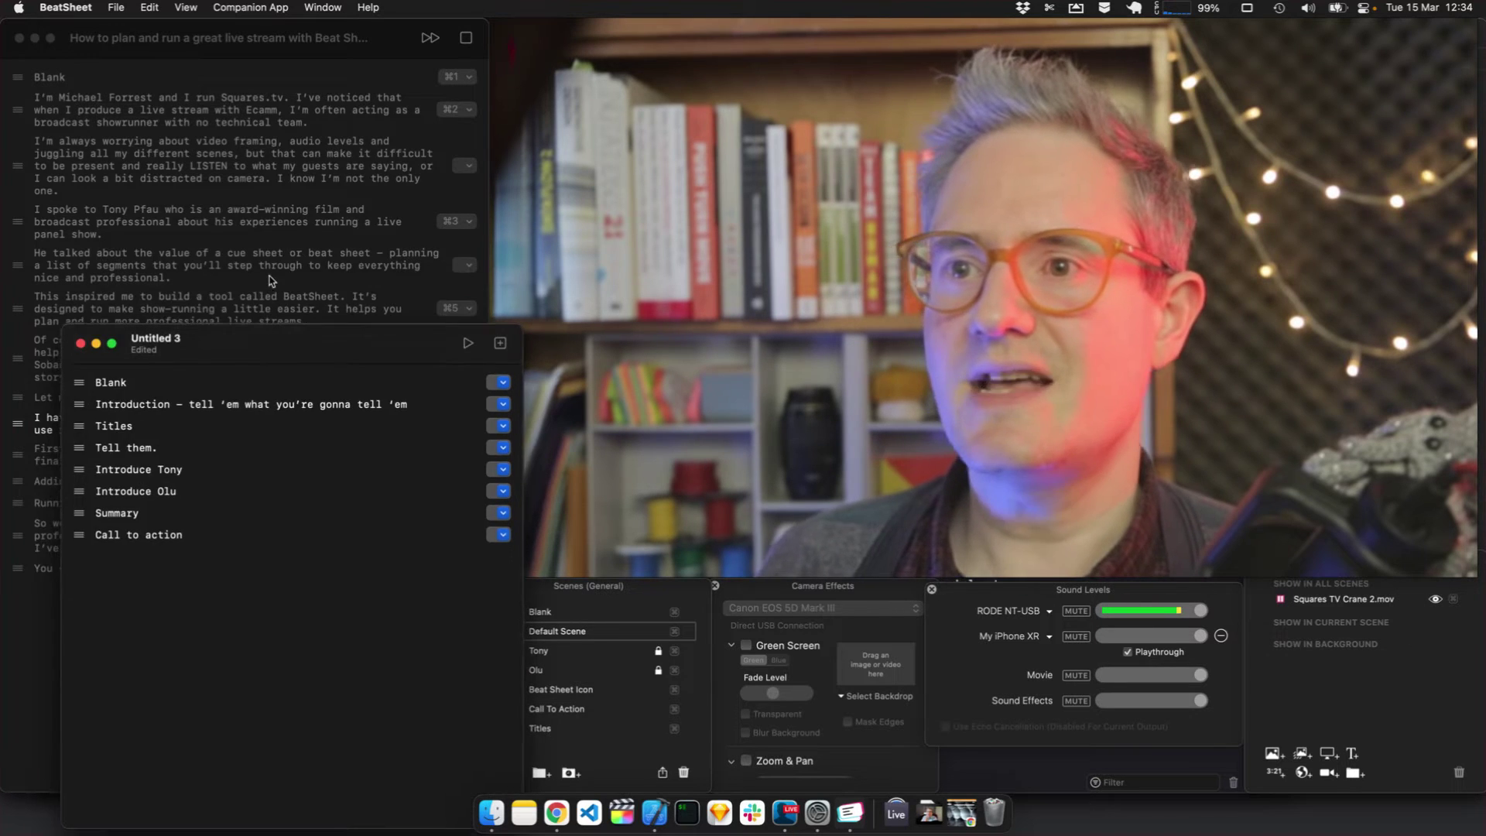
- Step the main cue sheet forward two beats, then return to Untitled 3
click(270, 276)
key(Down)
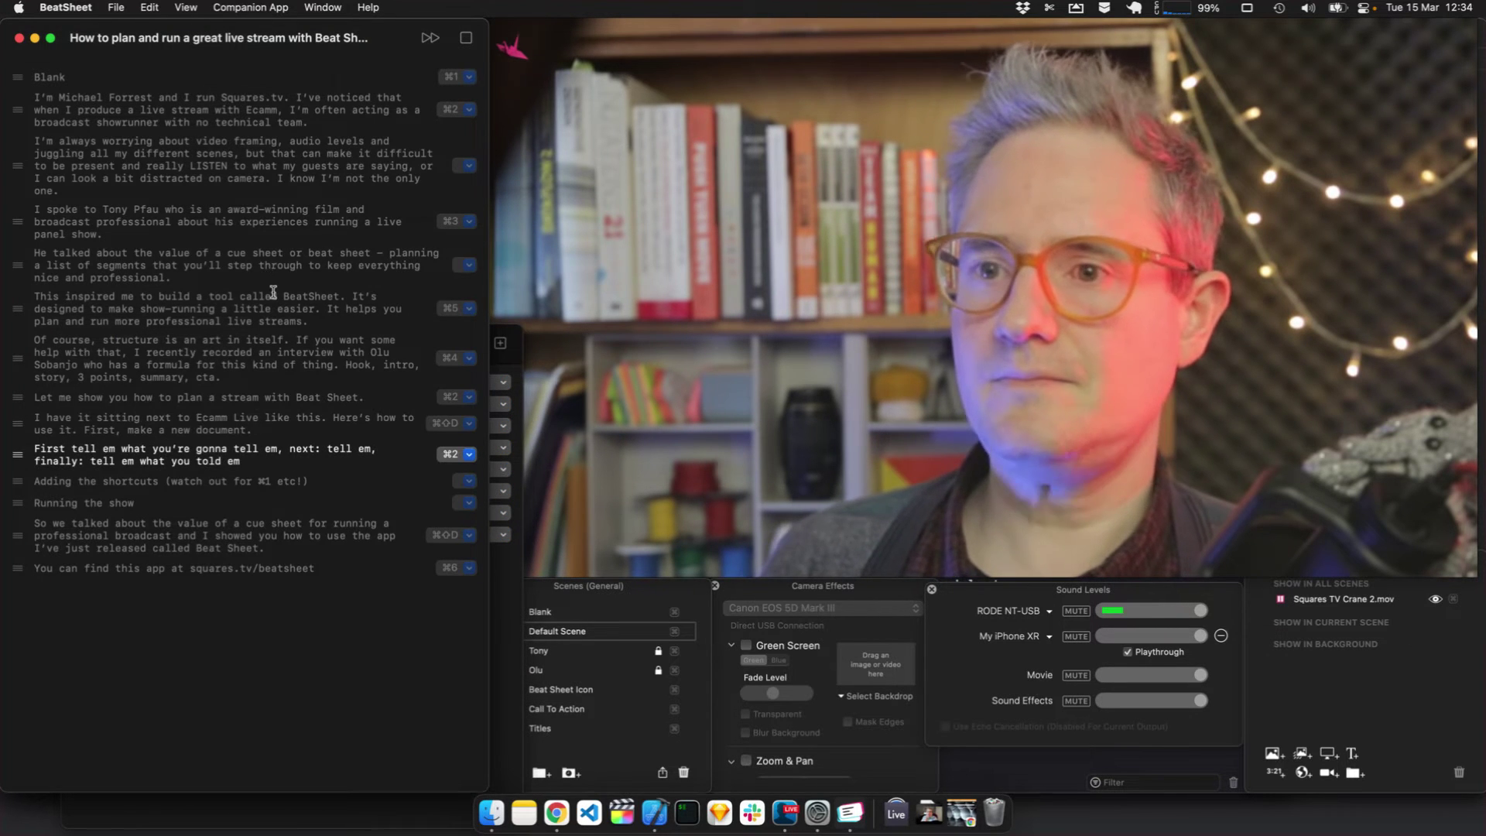
key(Down)
key(super+grave)
drag(280, 340, 244, 302)
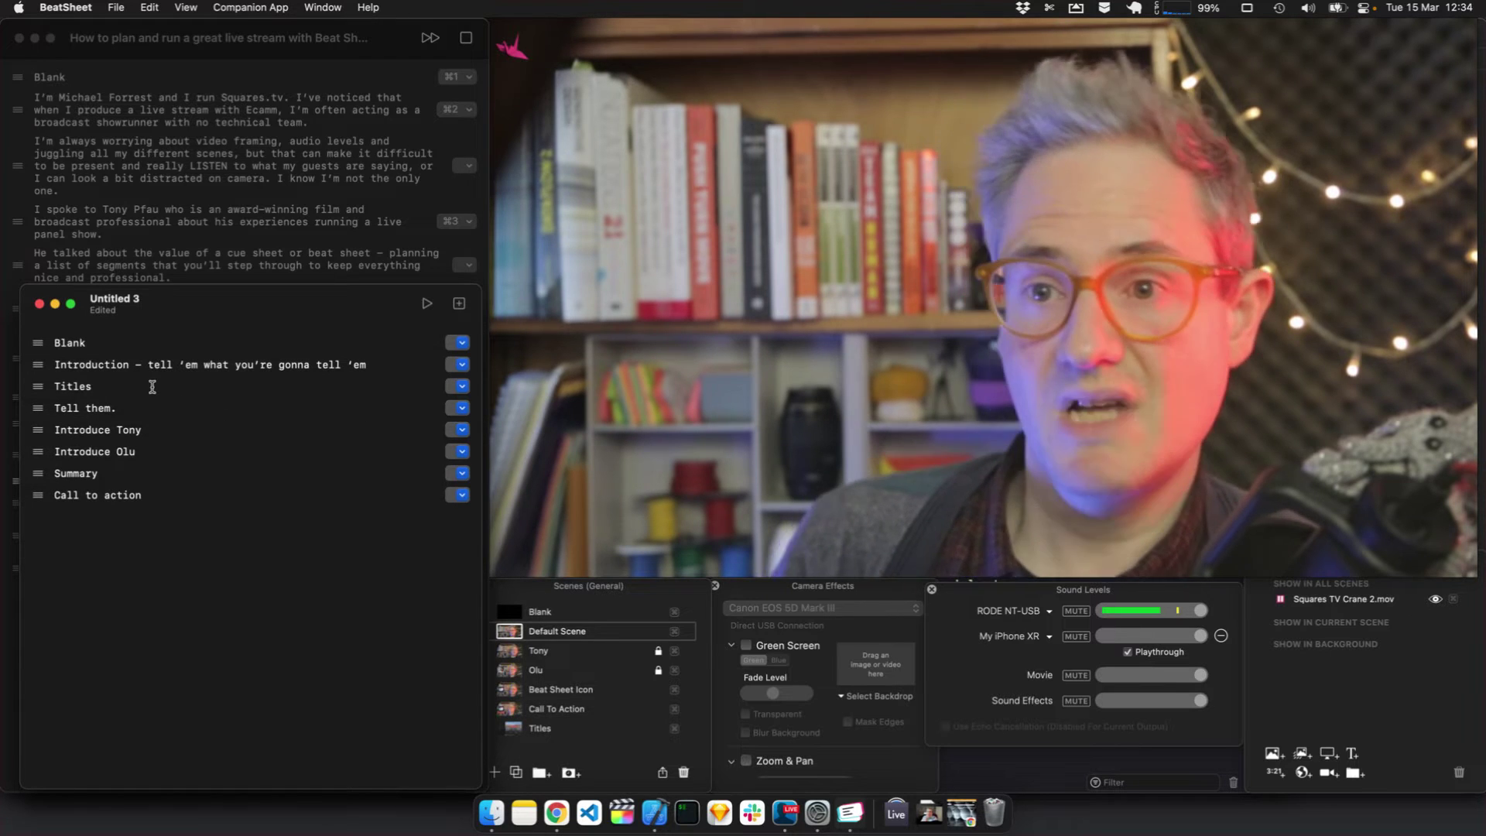
- Add a full stop after Introduction's ''em' and delete the trial speaker lines below it
click(380, 364)
key(Return)
key(Return)
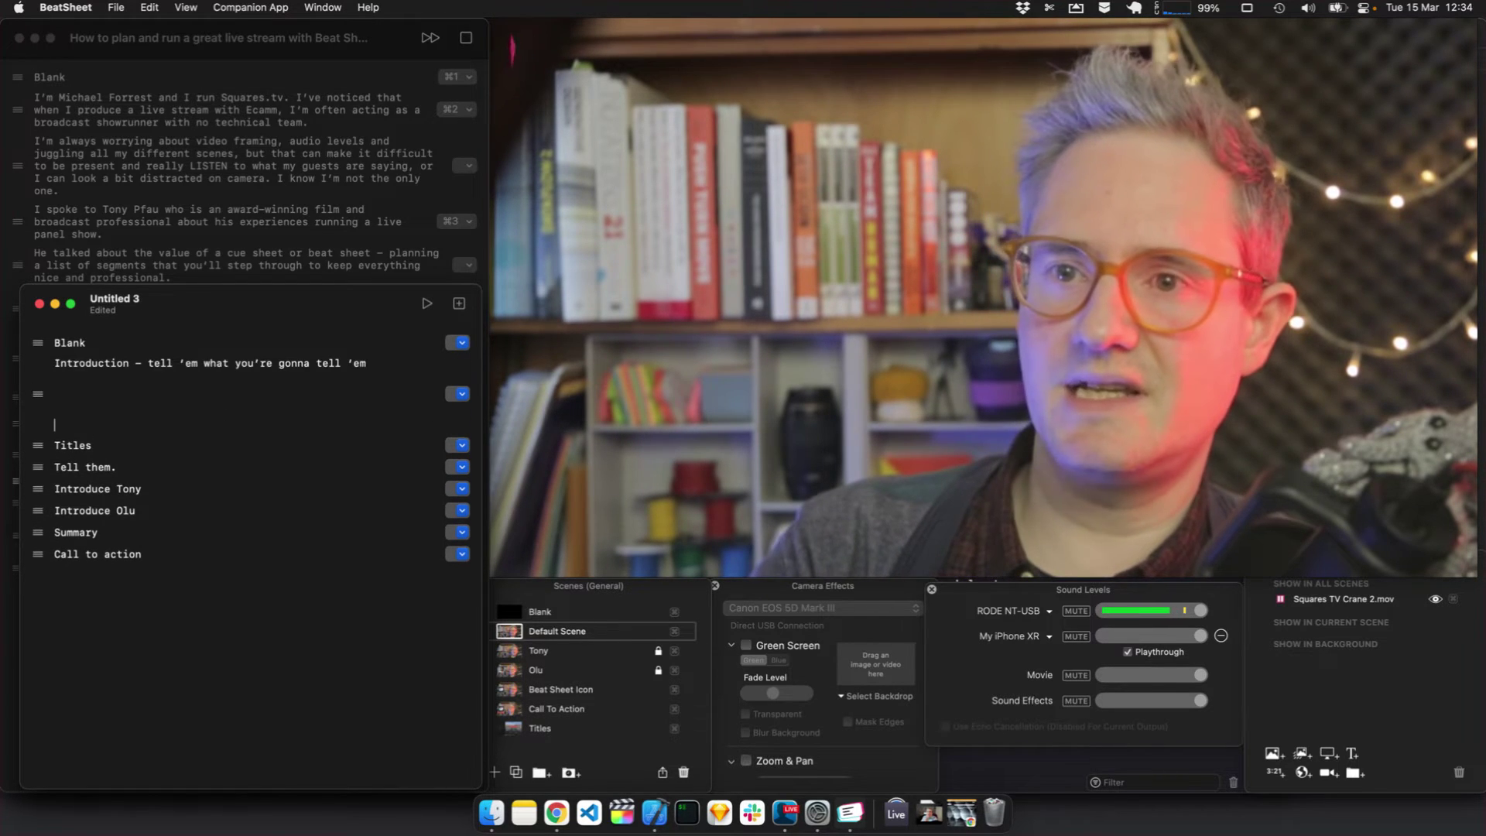
key(BackSpace)
text(.)
text(Hello I'm Michael)
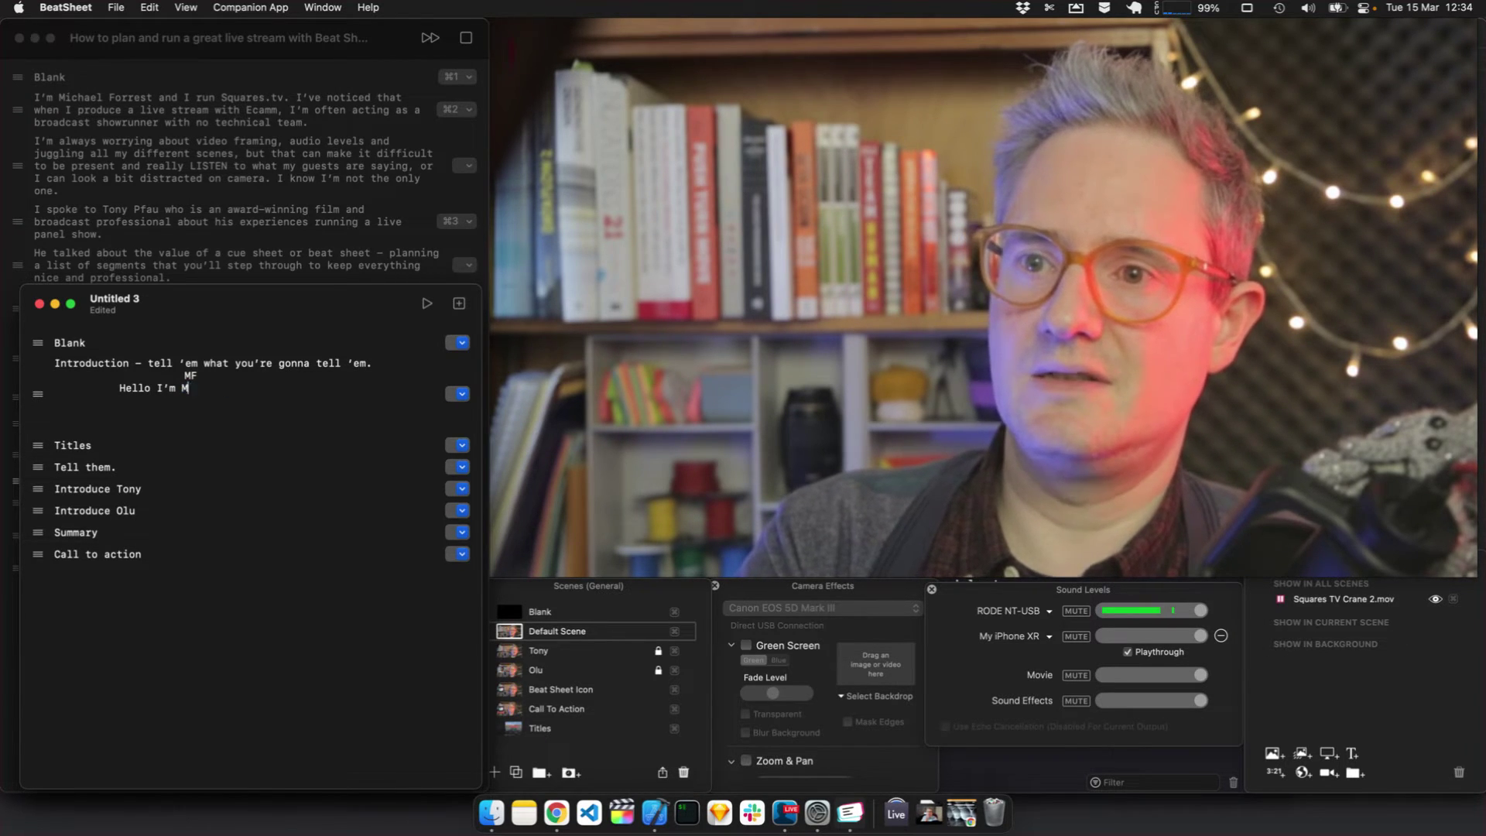
key(super+a)
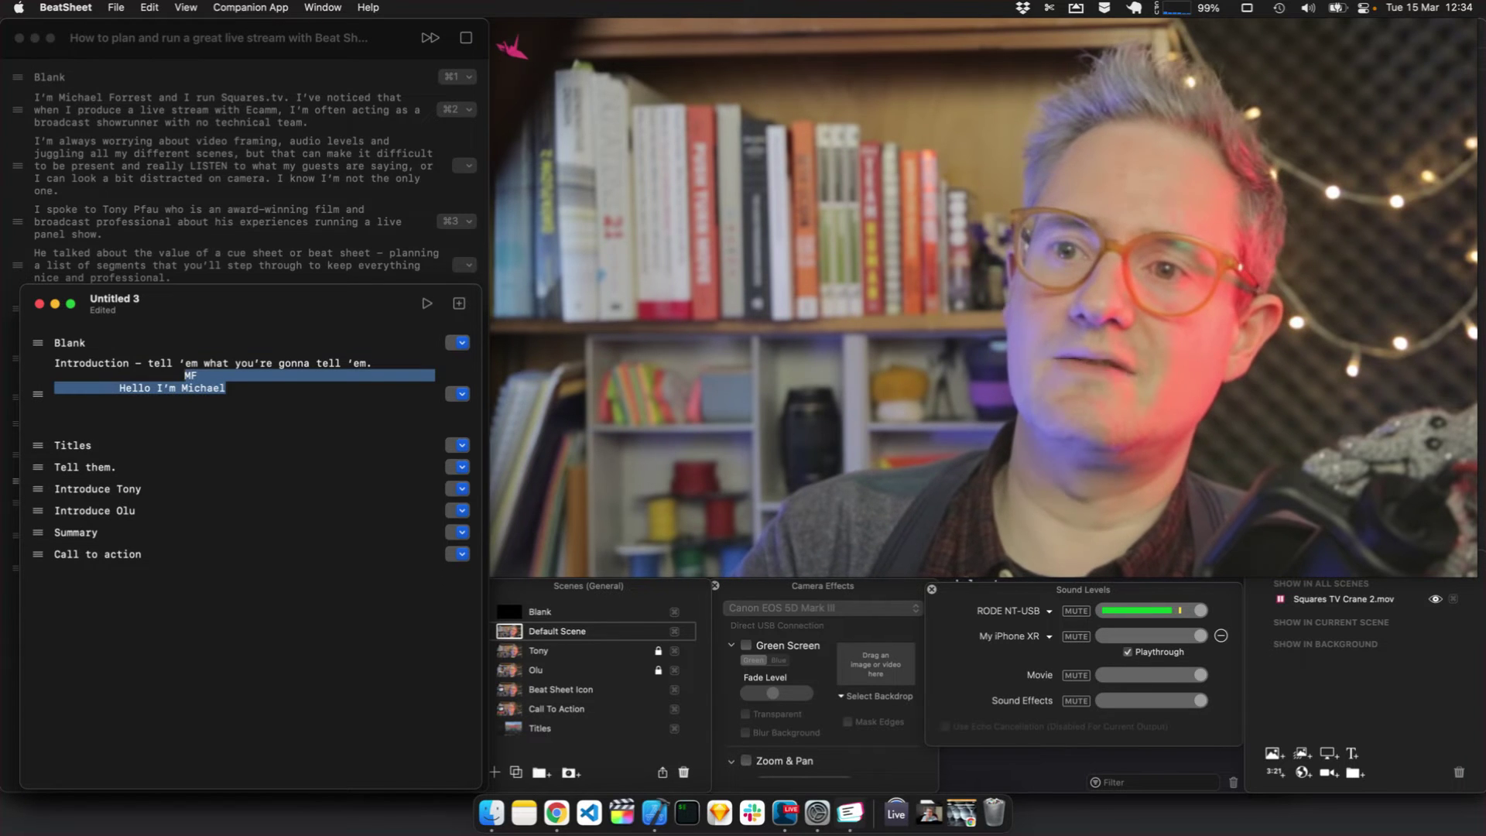
key(BackSpace)
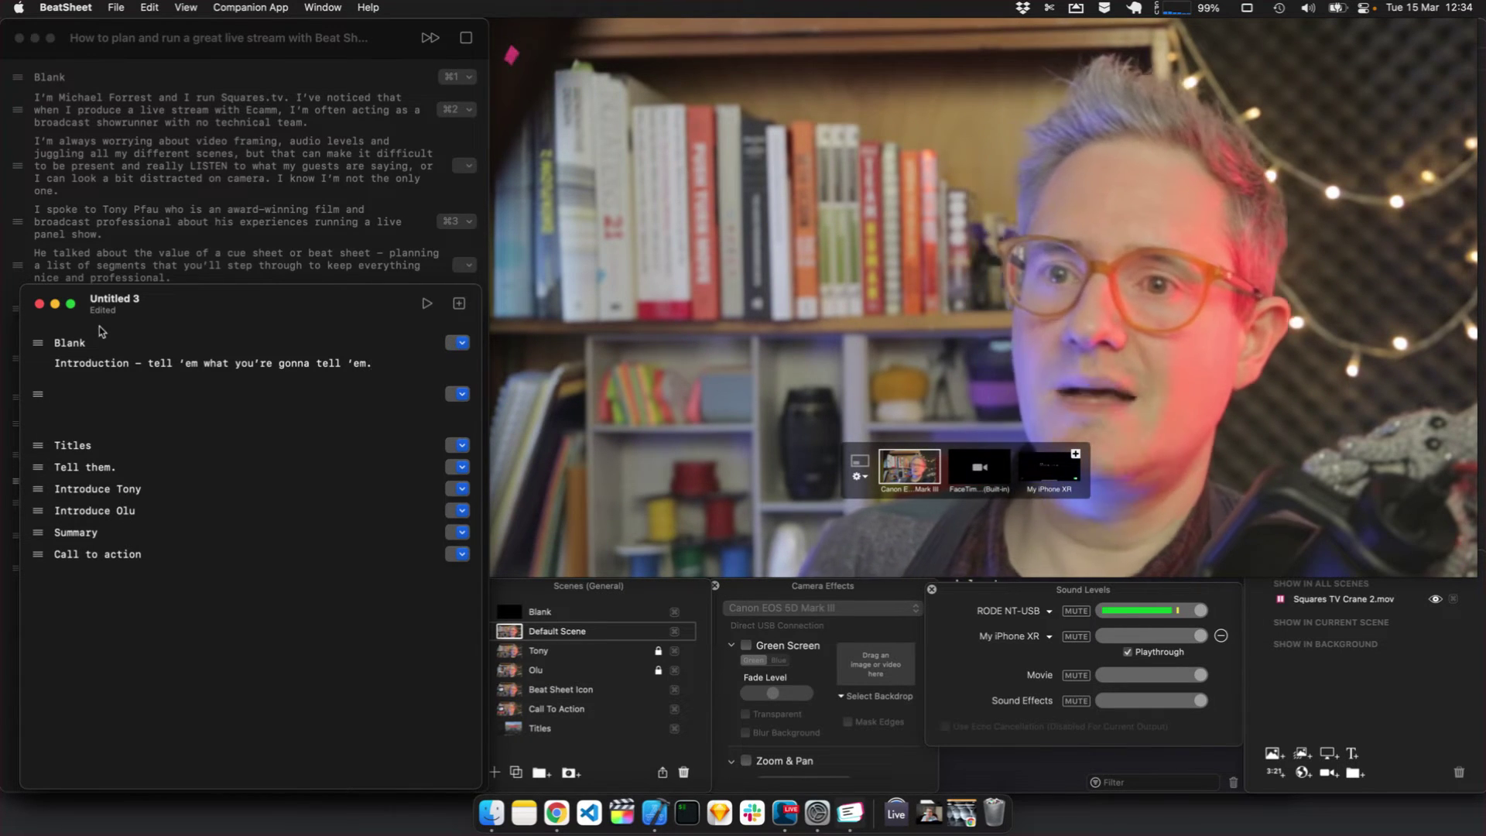
- Assign ⌘1 to Blank and ⌘2 to Introduction, then select a scene in Ecamm's Scenes list
click(458, 343)
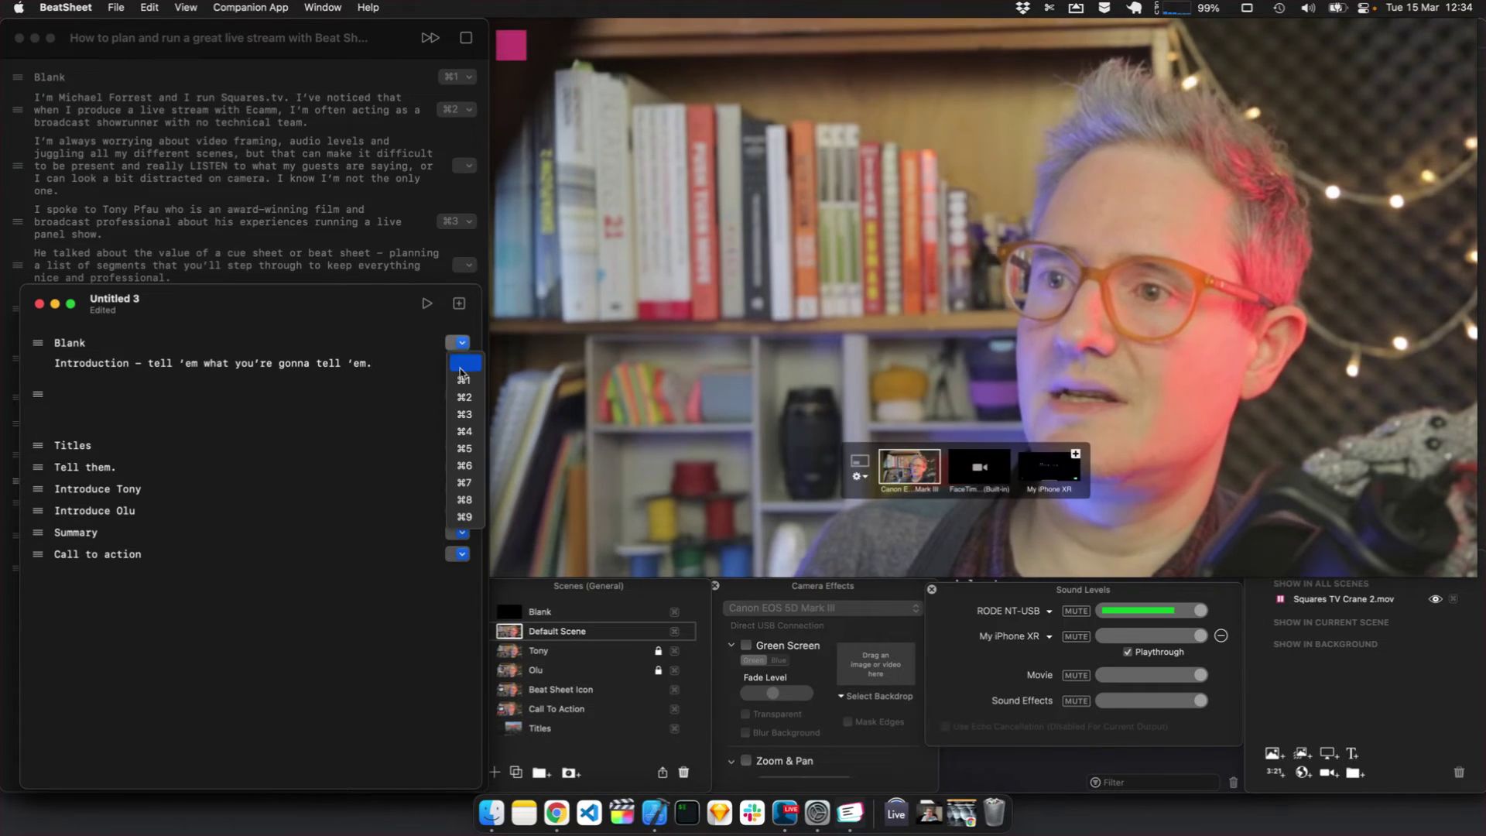
click(464, 383)
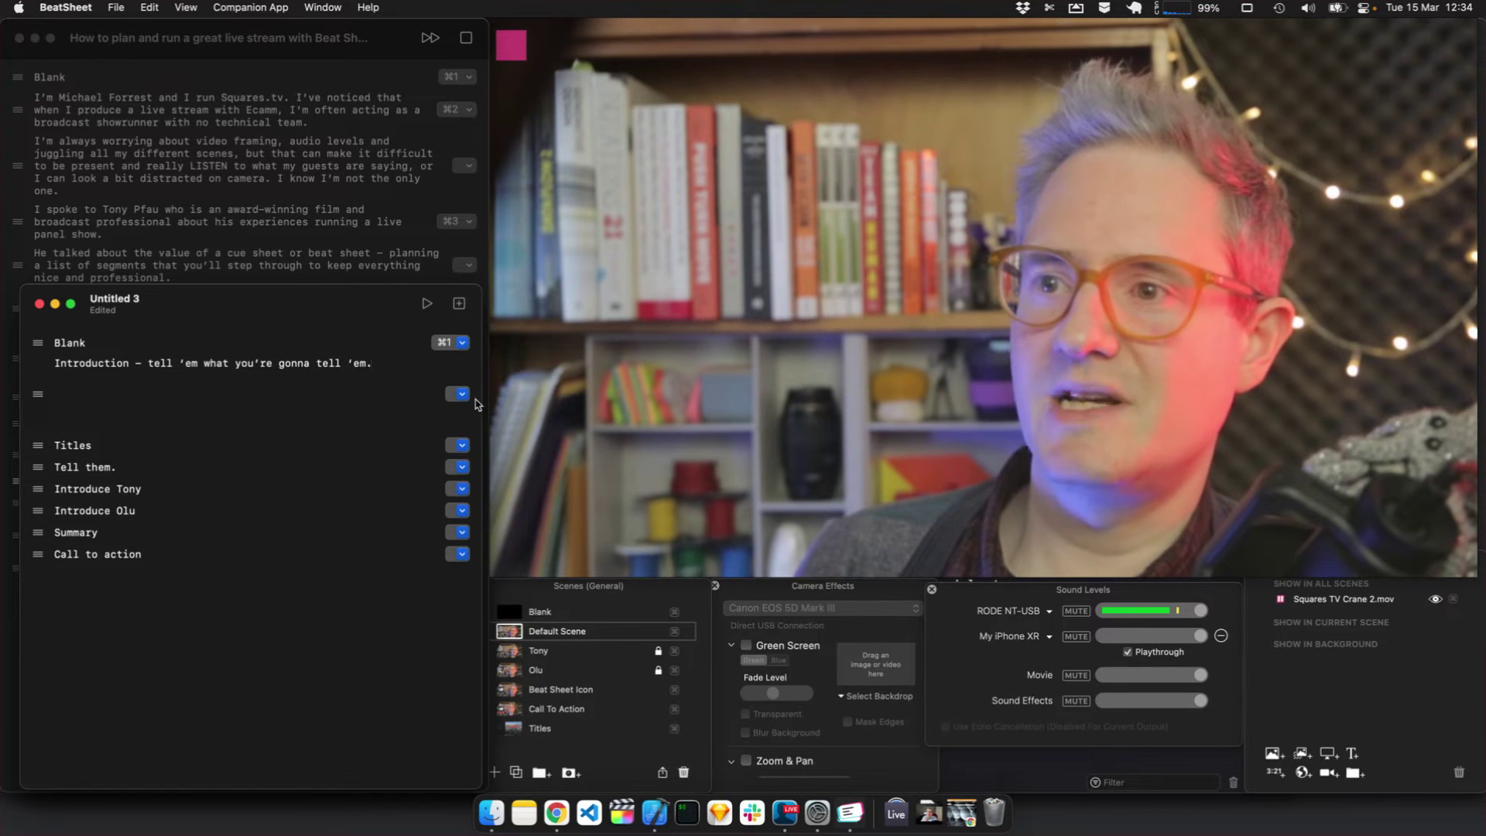
click(462, 395)
click(463, 448)
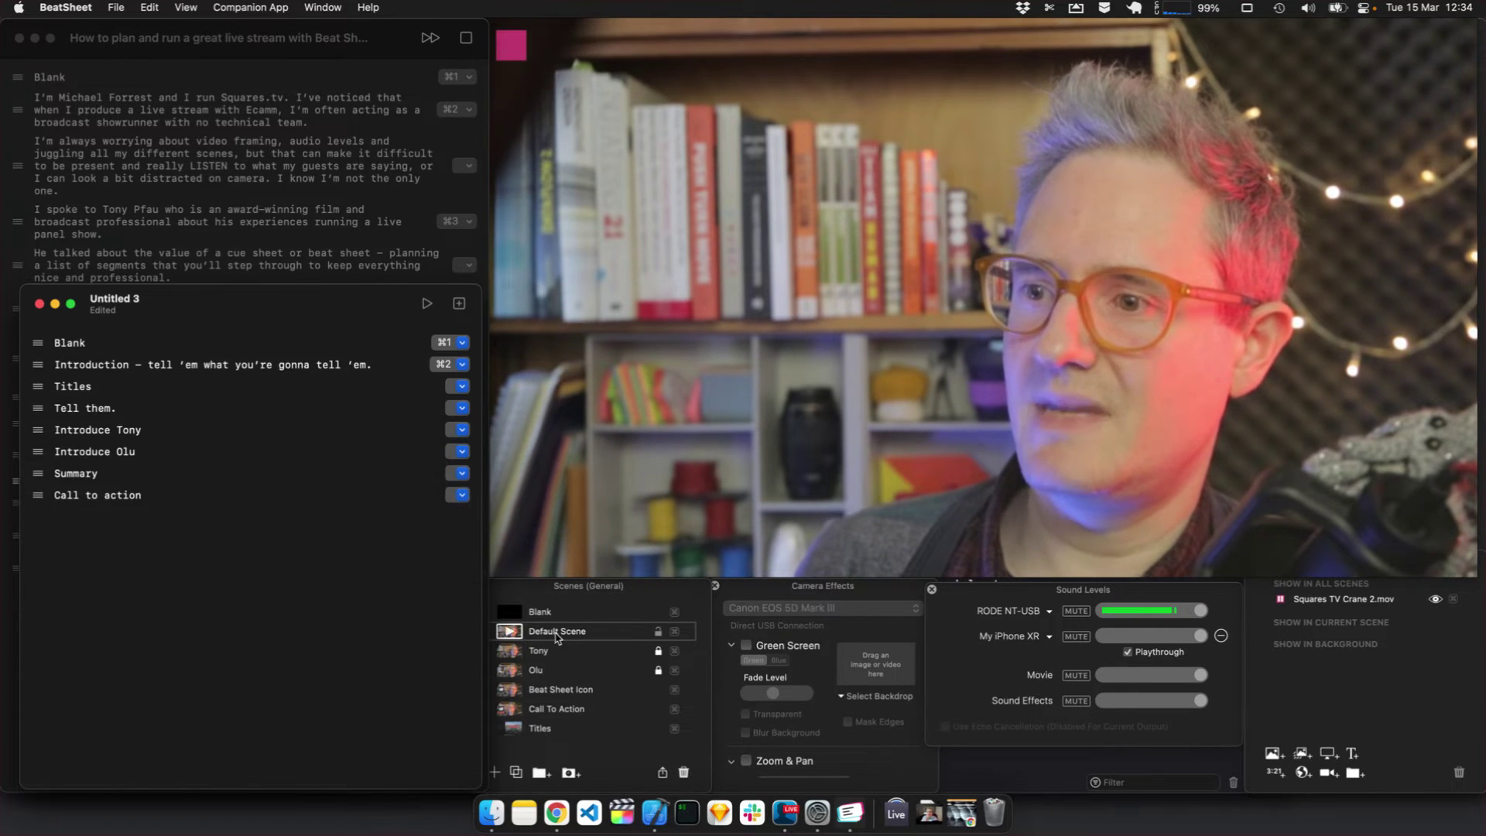
click(587, 587)
click(675, 612)
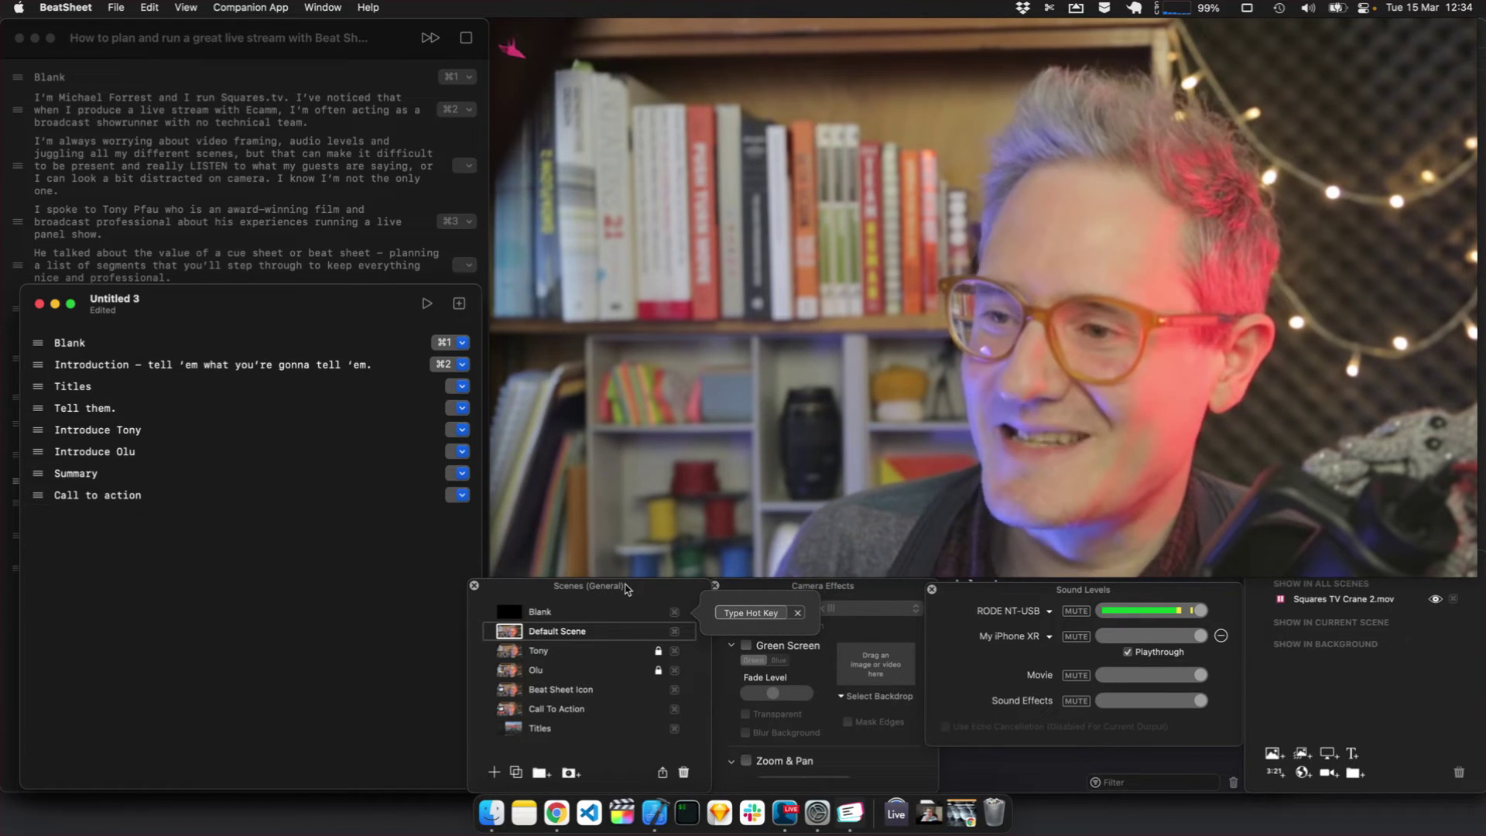
key(Escape)
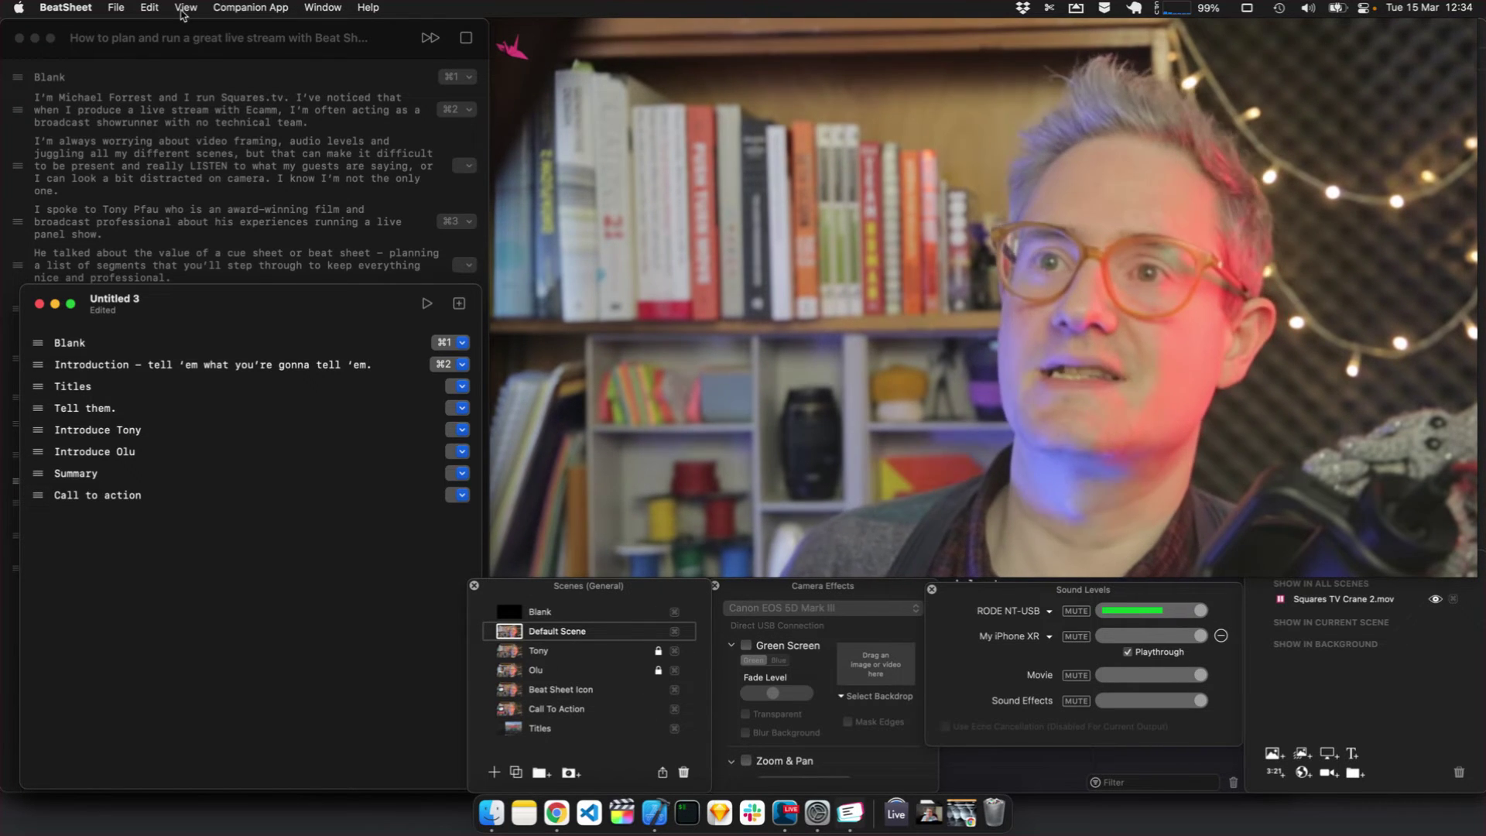
click(201, 61)
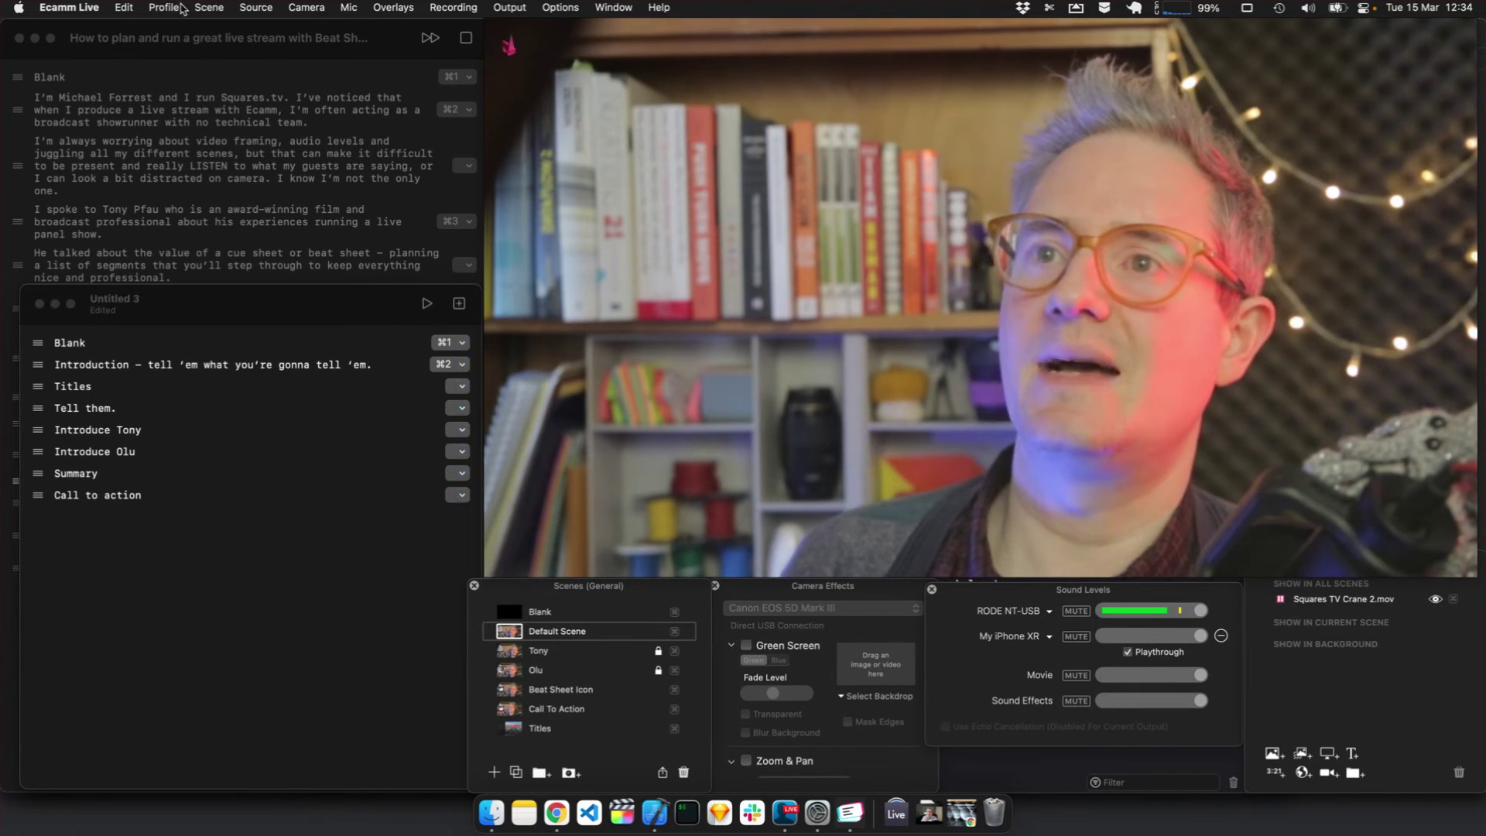
click(209, 7)
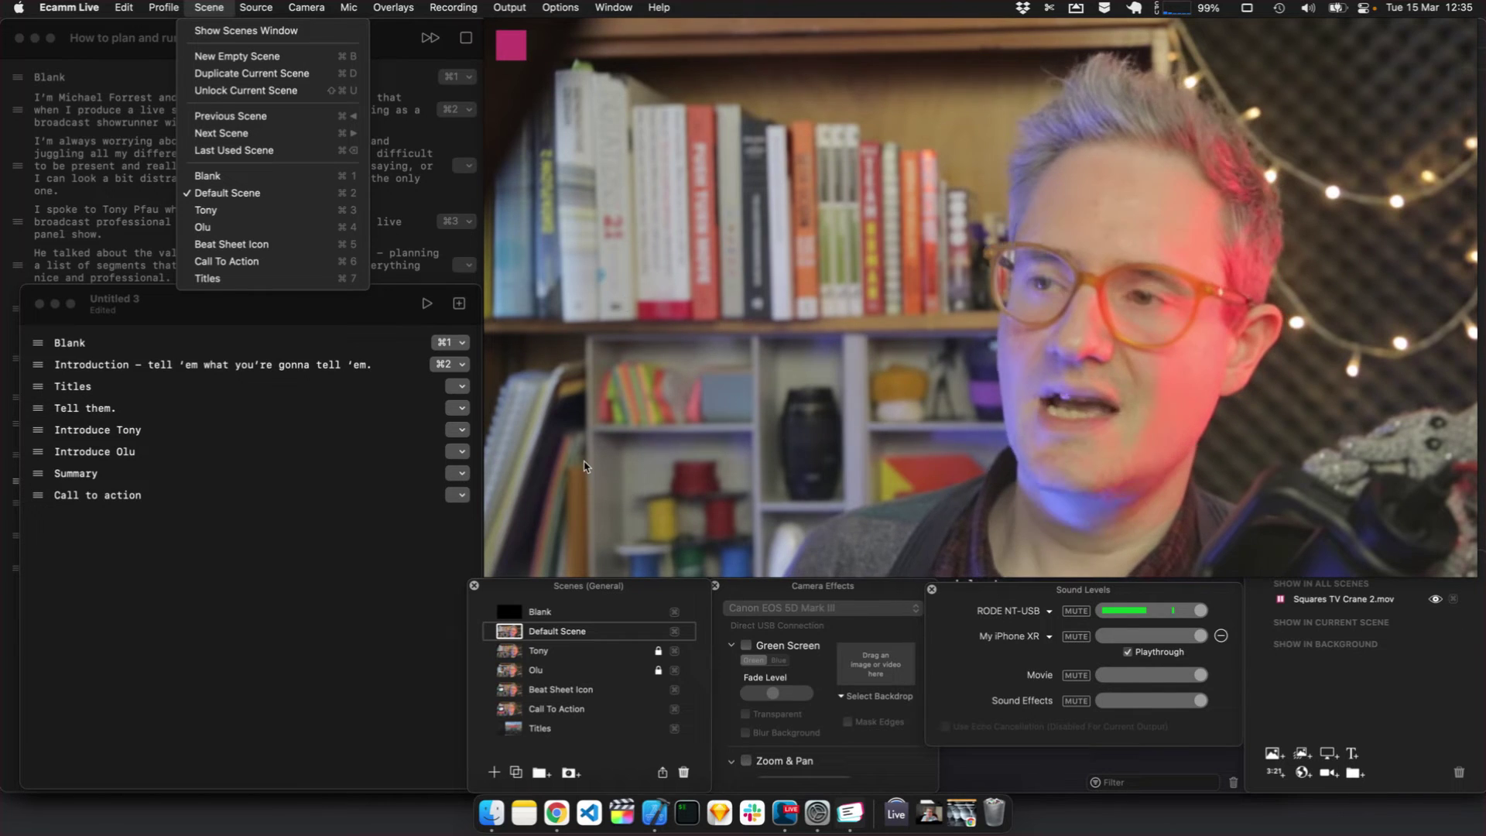
click(428, 305)
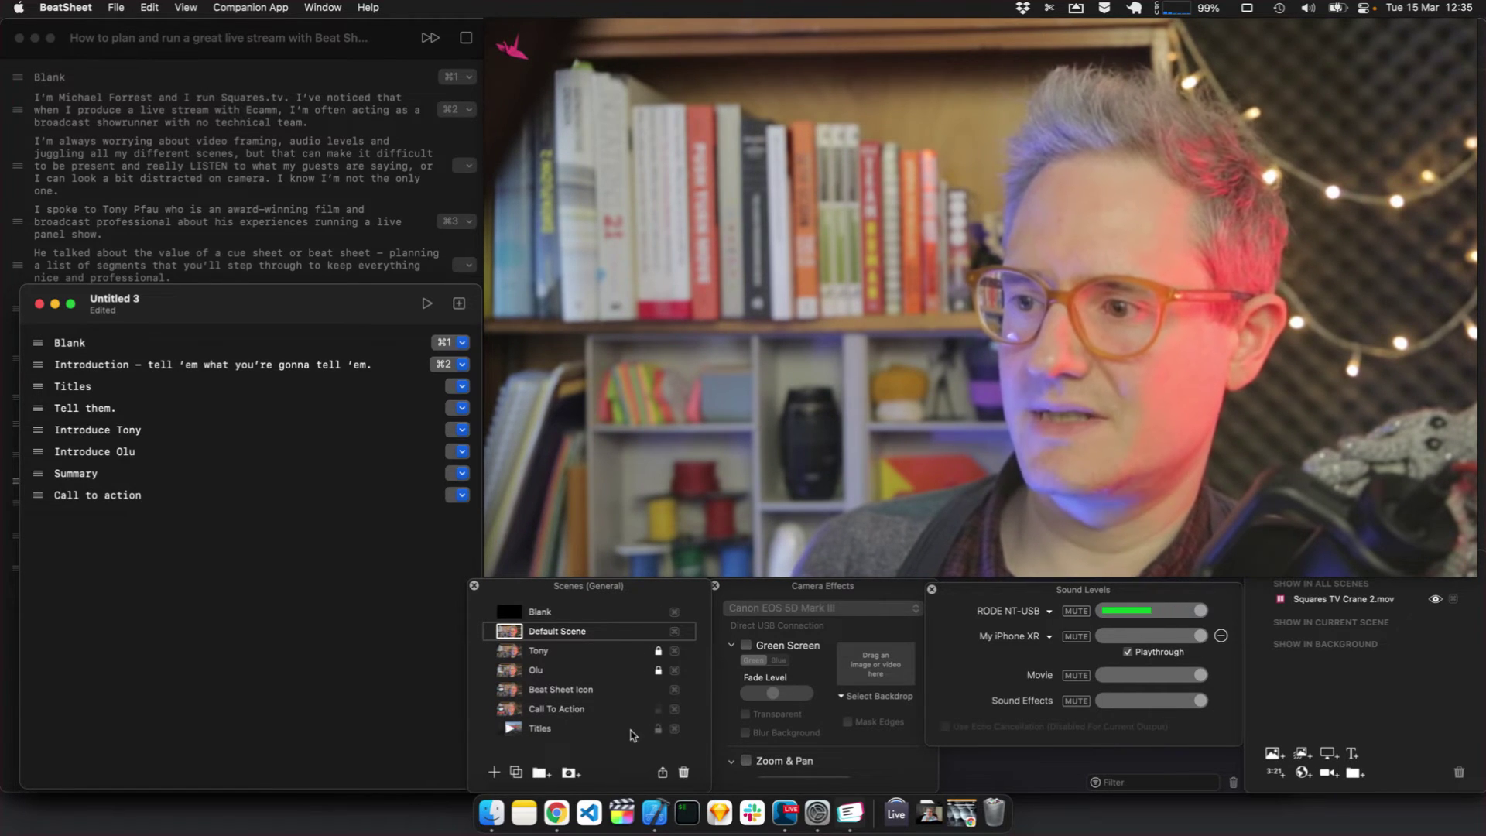
- Give Titles ⌘7, Tell them. ⌘2 and Introduce Tony ⌘3
click(461, 385)
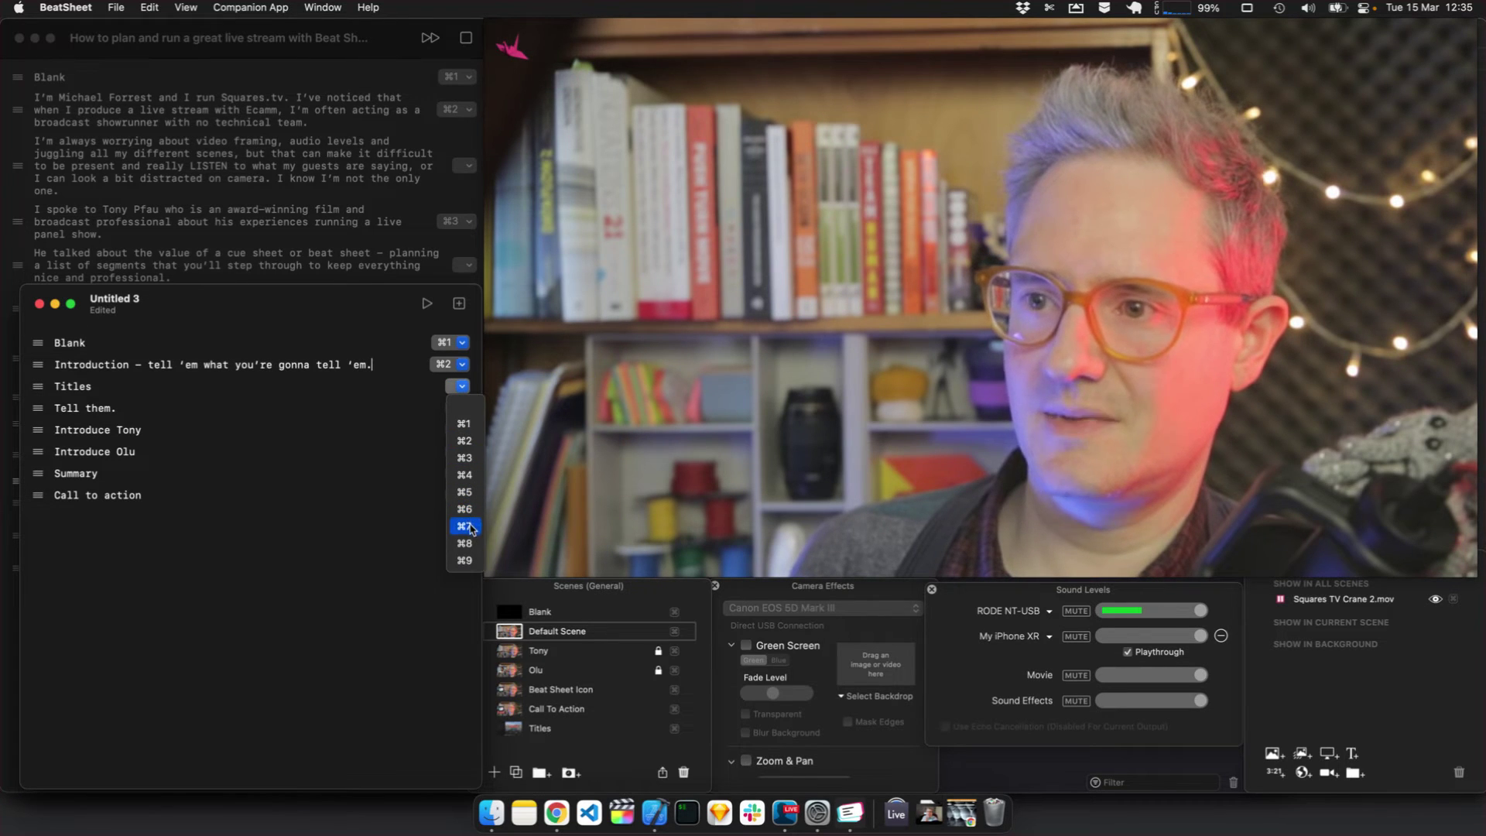
click(469, 526)
click(462, 407)
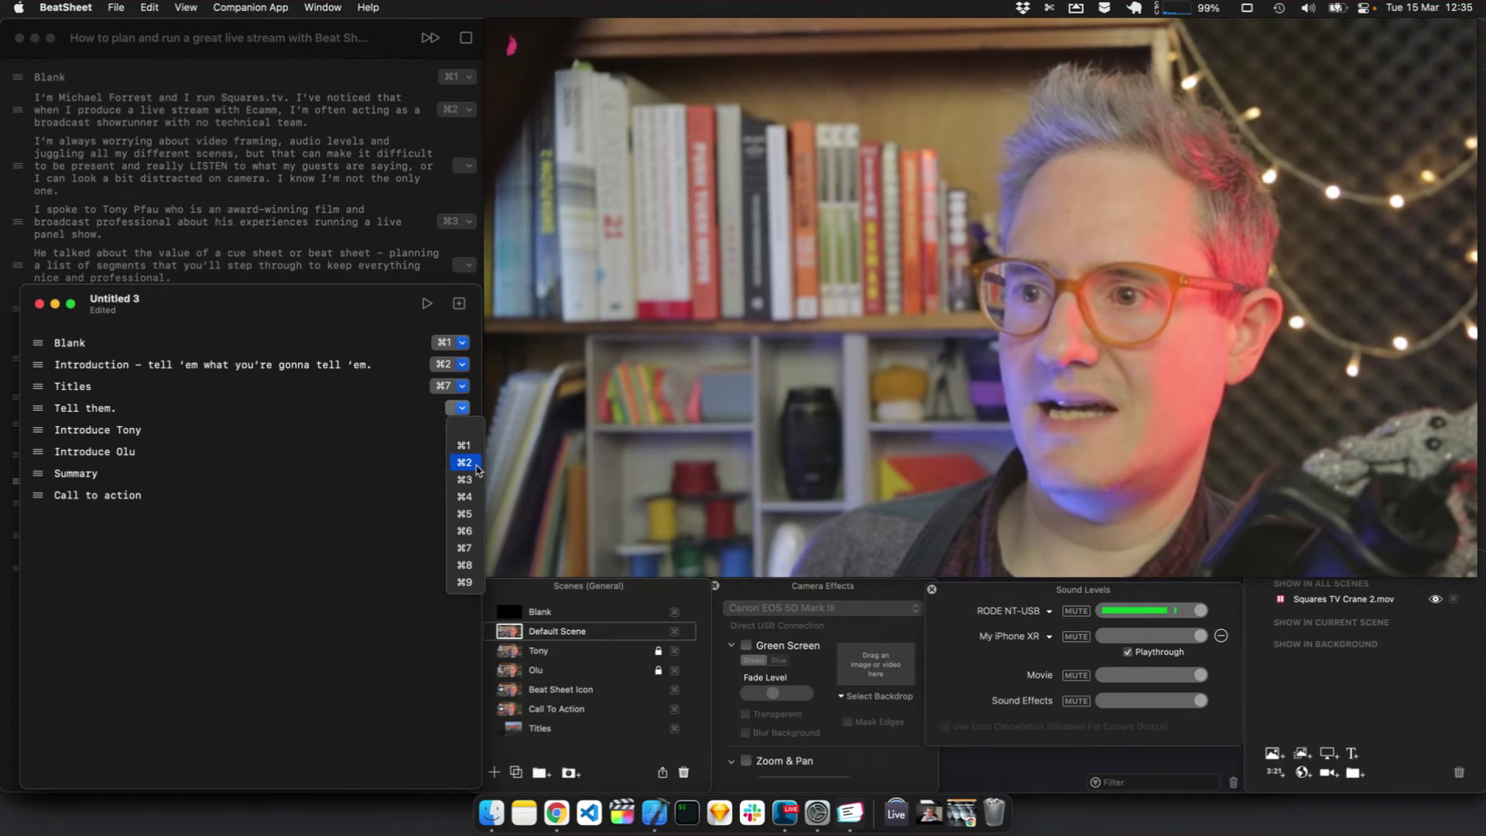
click(465, 463)
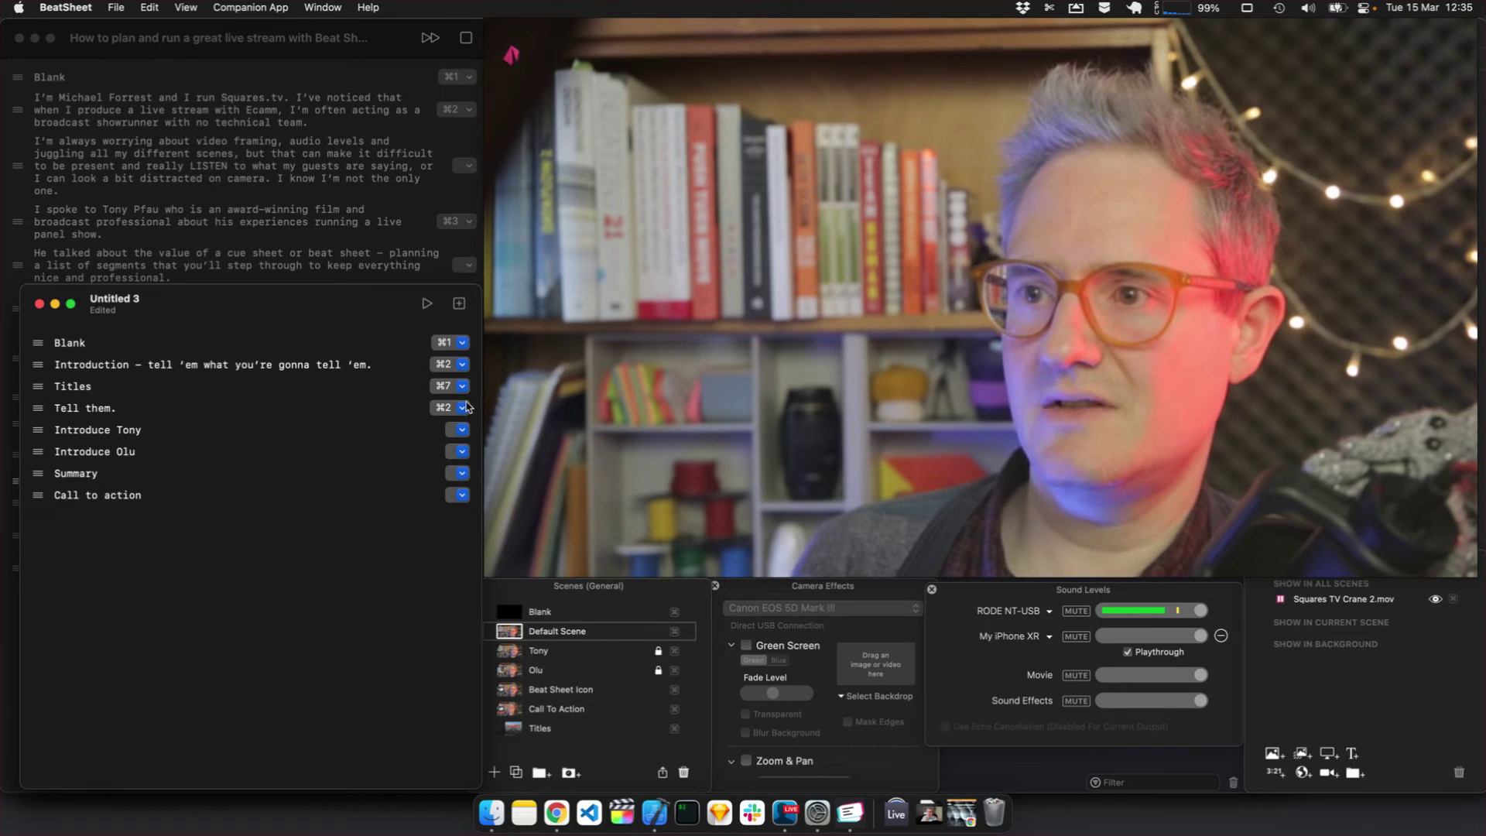
click(461, 430)
click(466, 493)
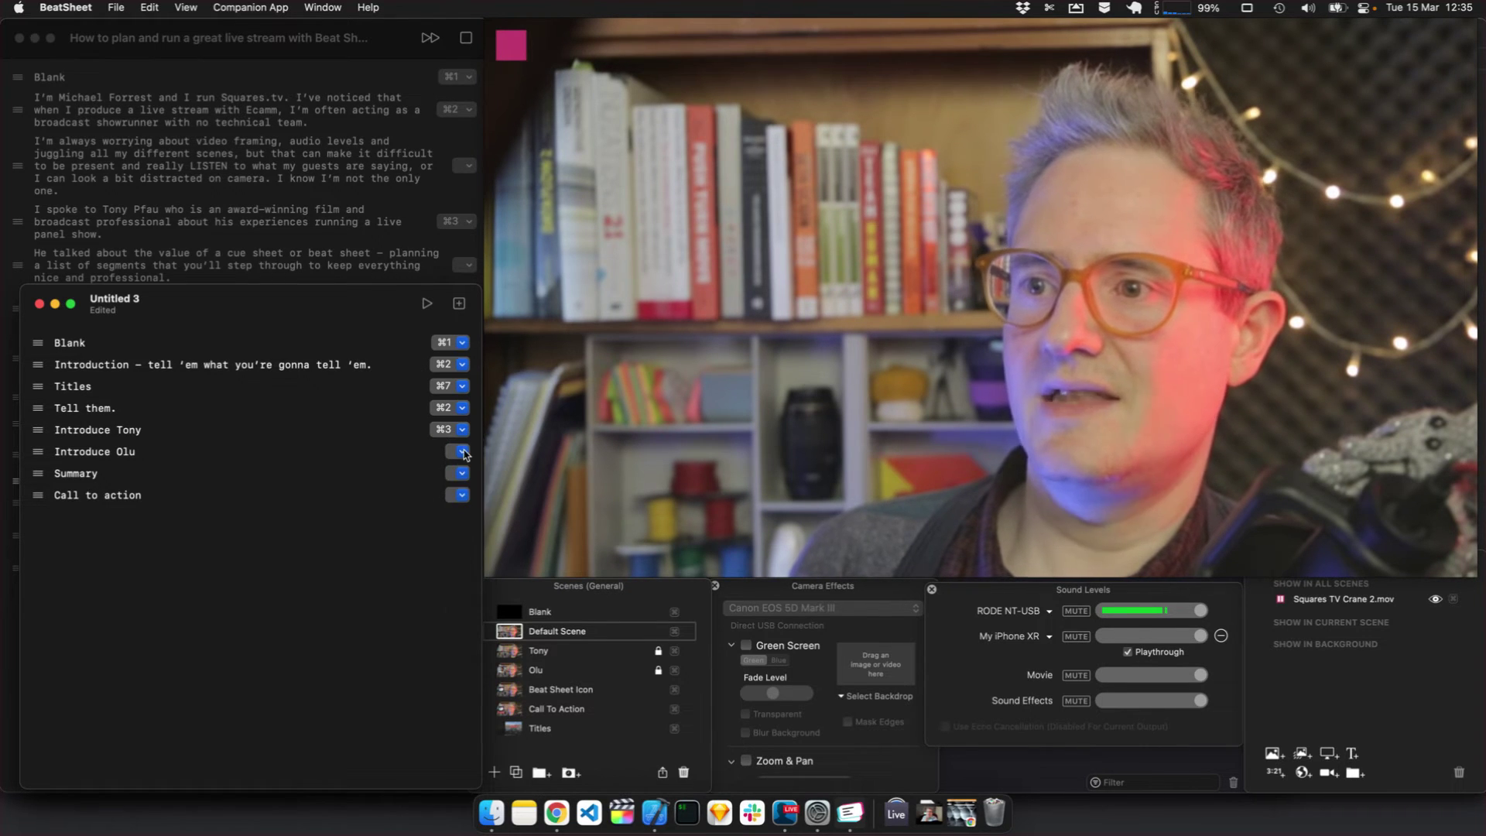
- Give Introduce Olu ⌘4, Summary ⌘2 and Call to action ⌘6
click(464, 453)
click(465, 539)
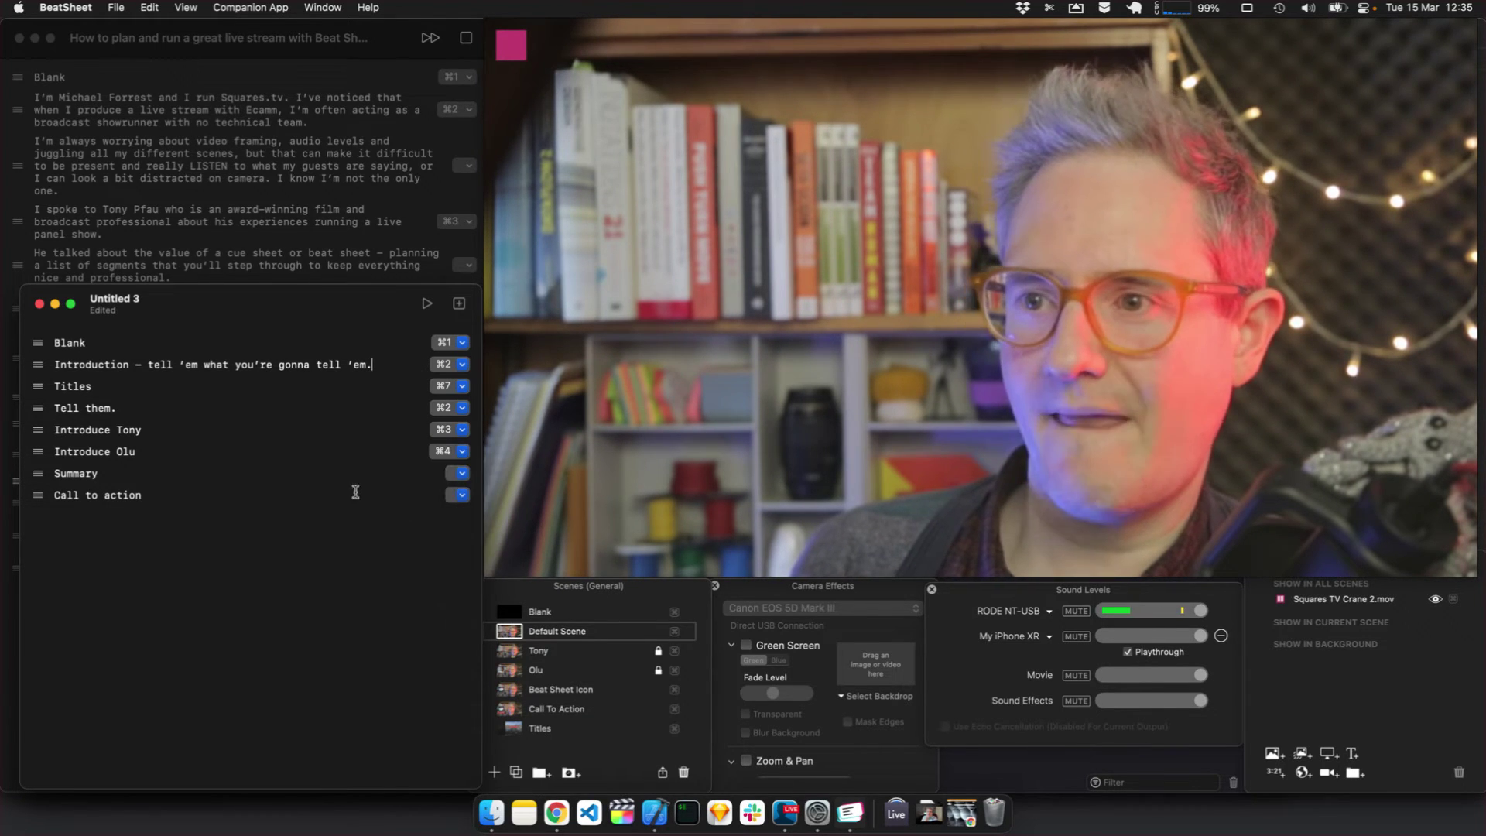
click(459, 495)
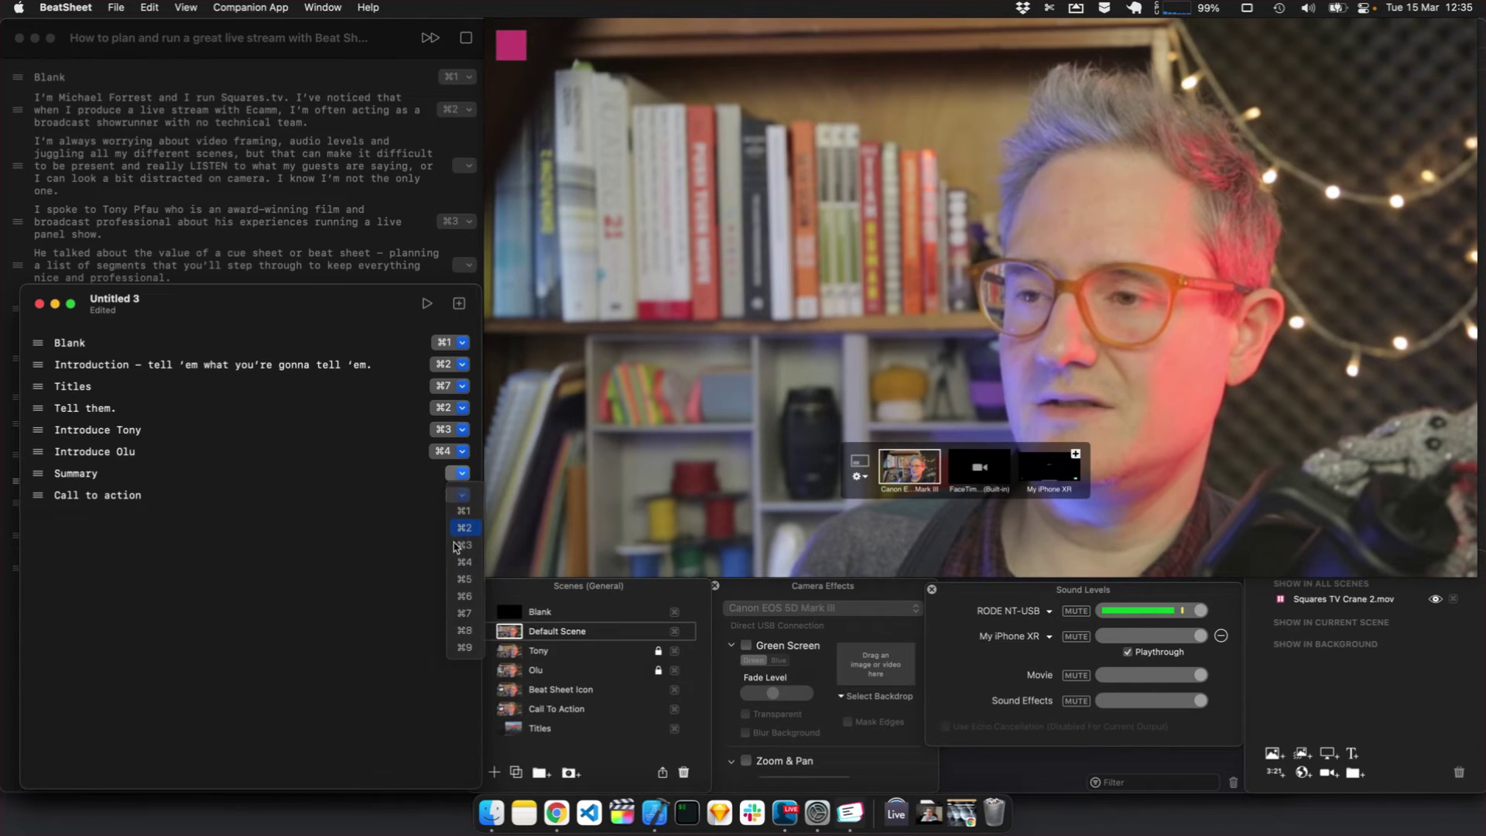
click(463, 529)
click(461, 495)
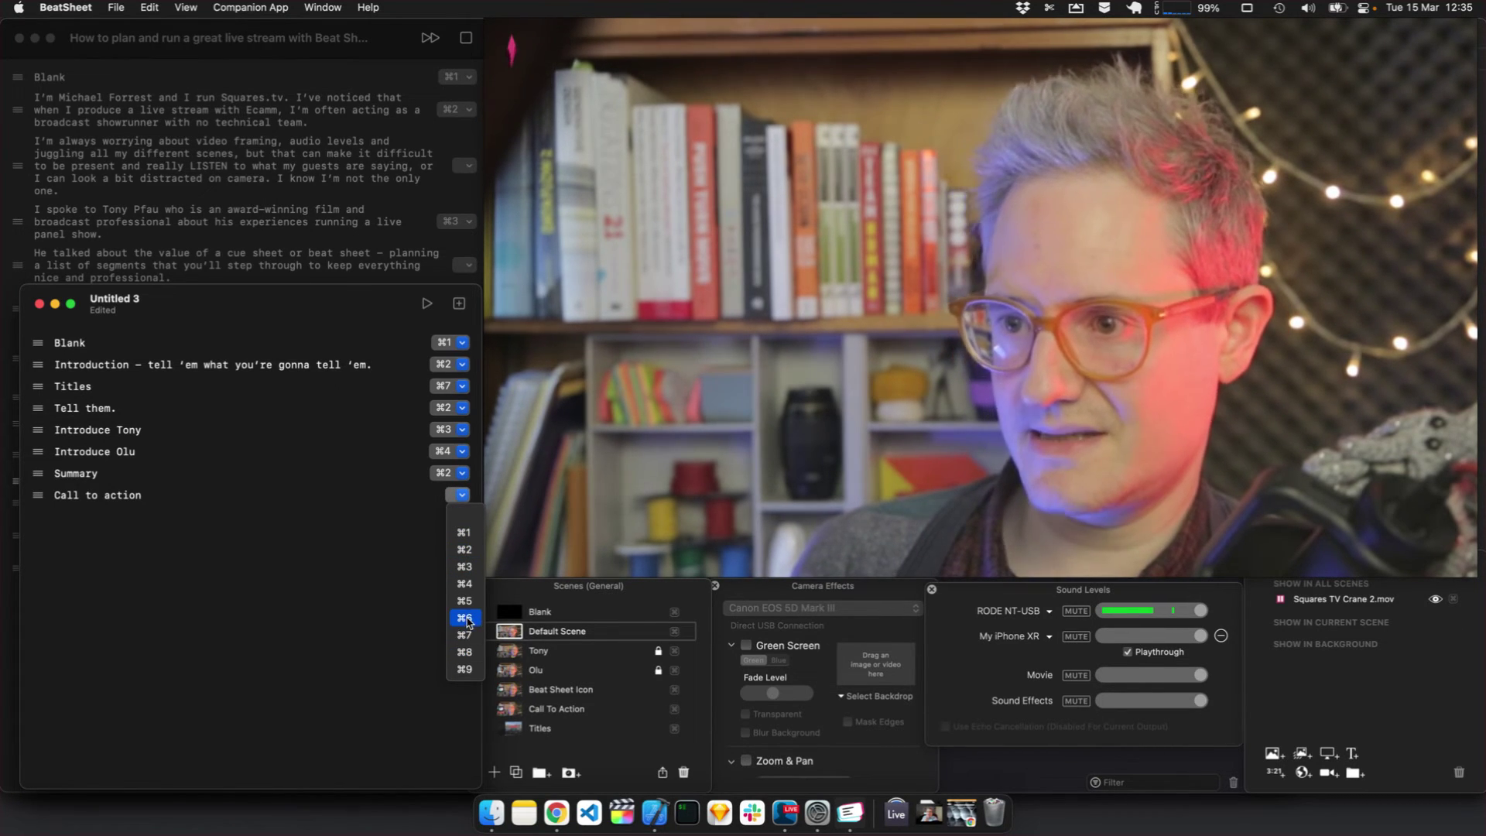
click(464, 620)
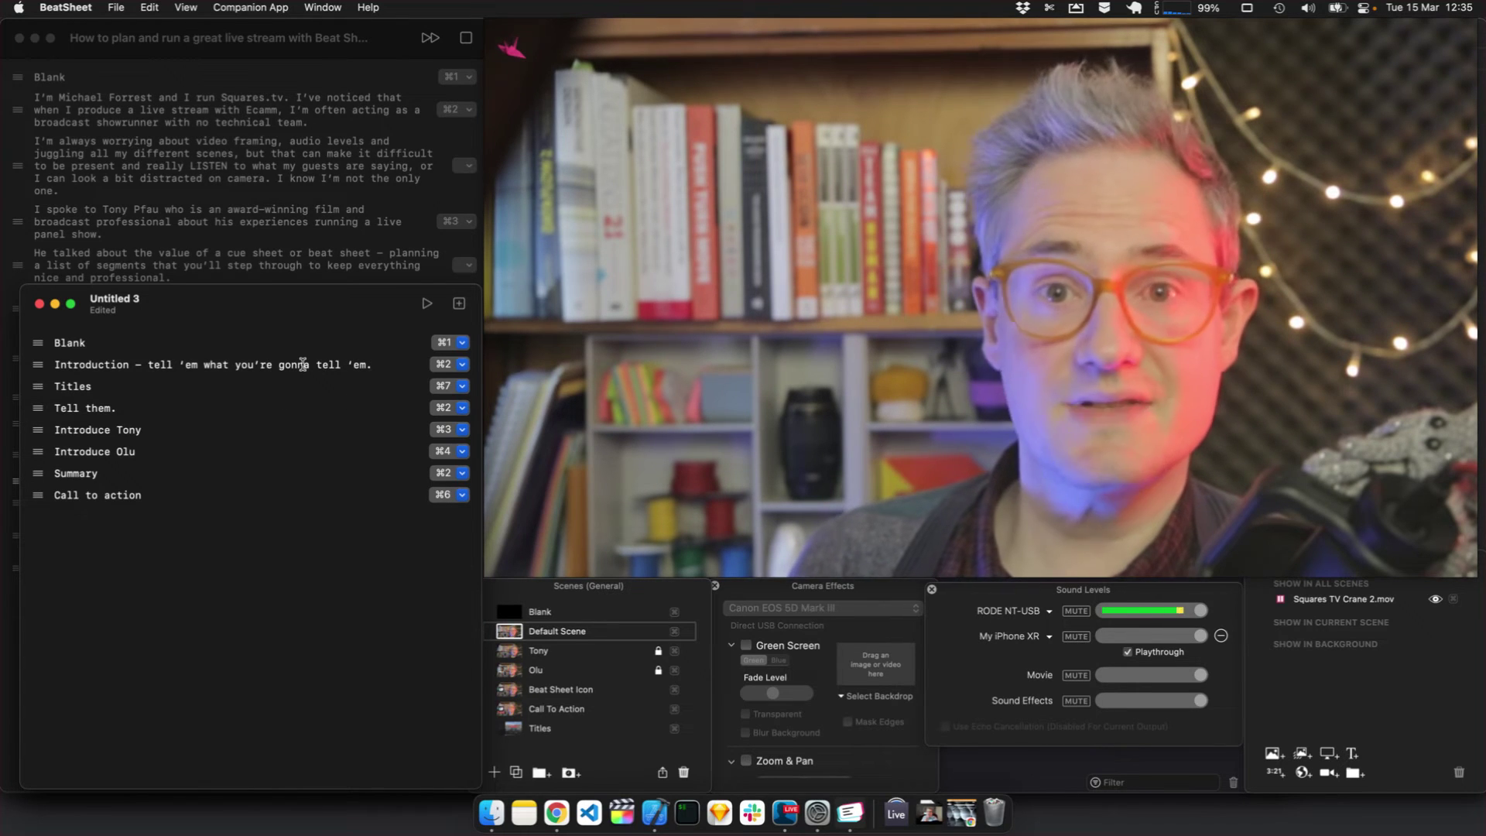
click(396, 364)
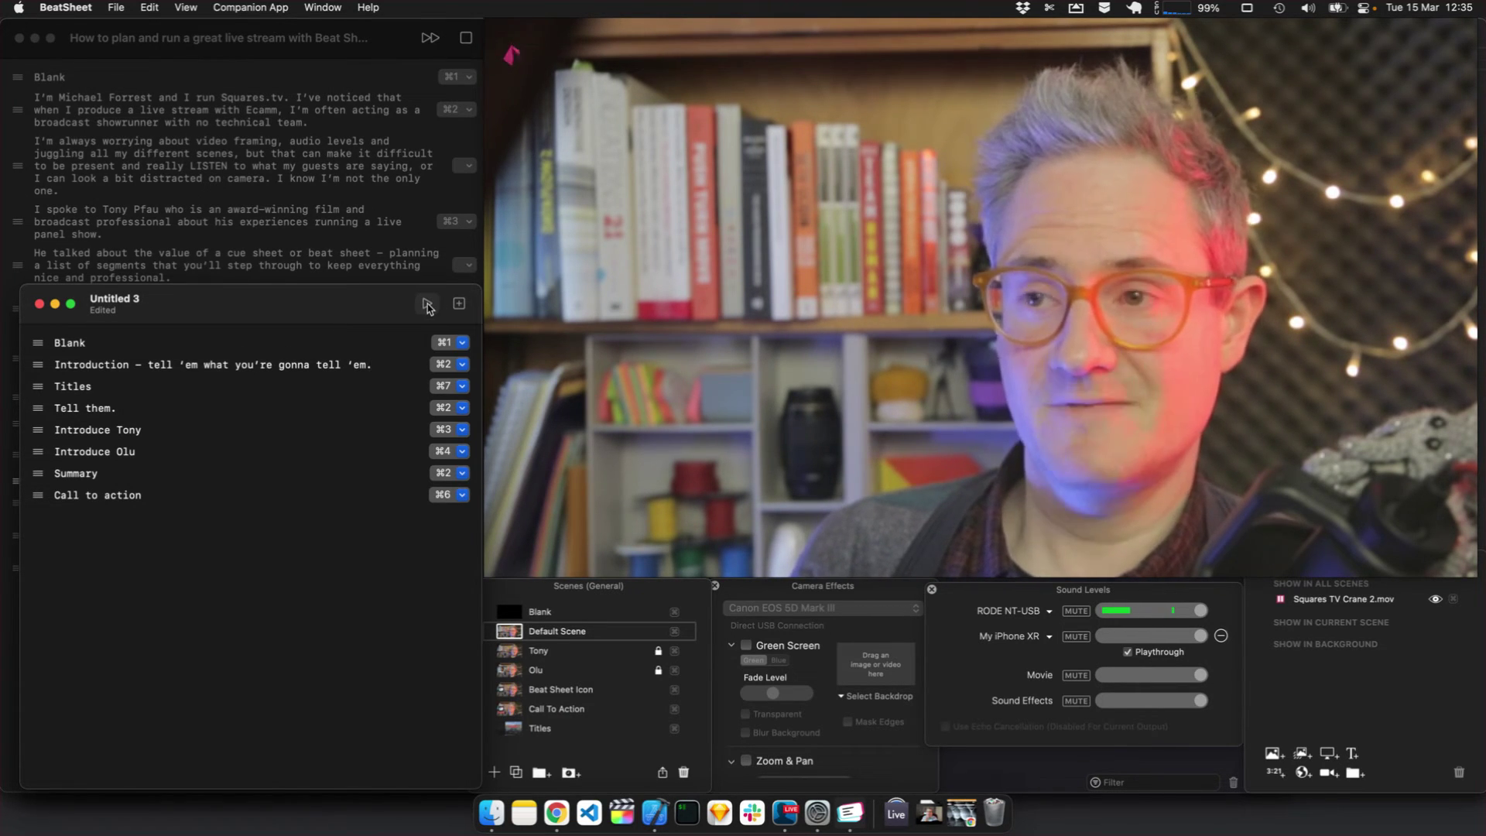
- Start the show from Blank and advance beat by beat to Call to action
click(427, 305)
click(424, 304)
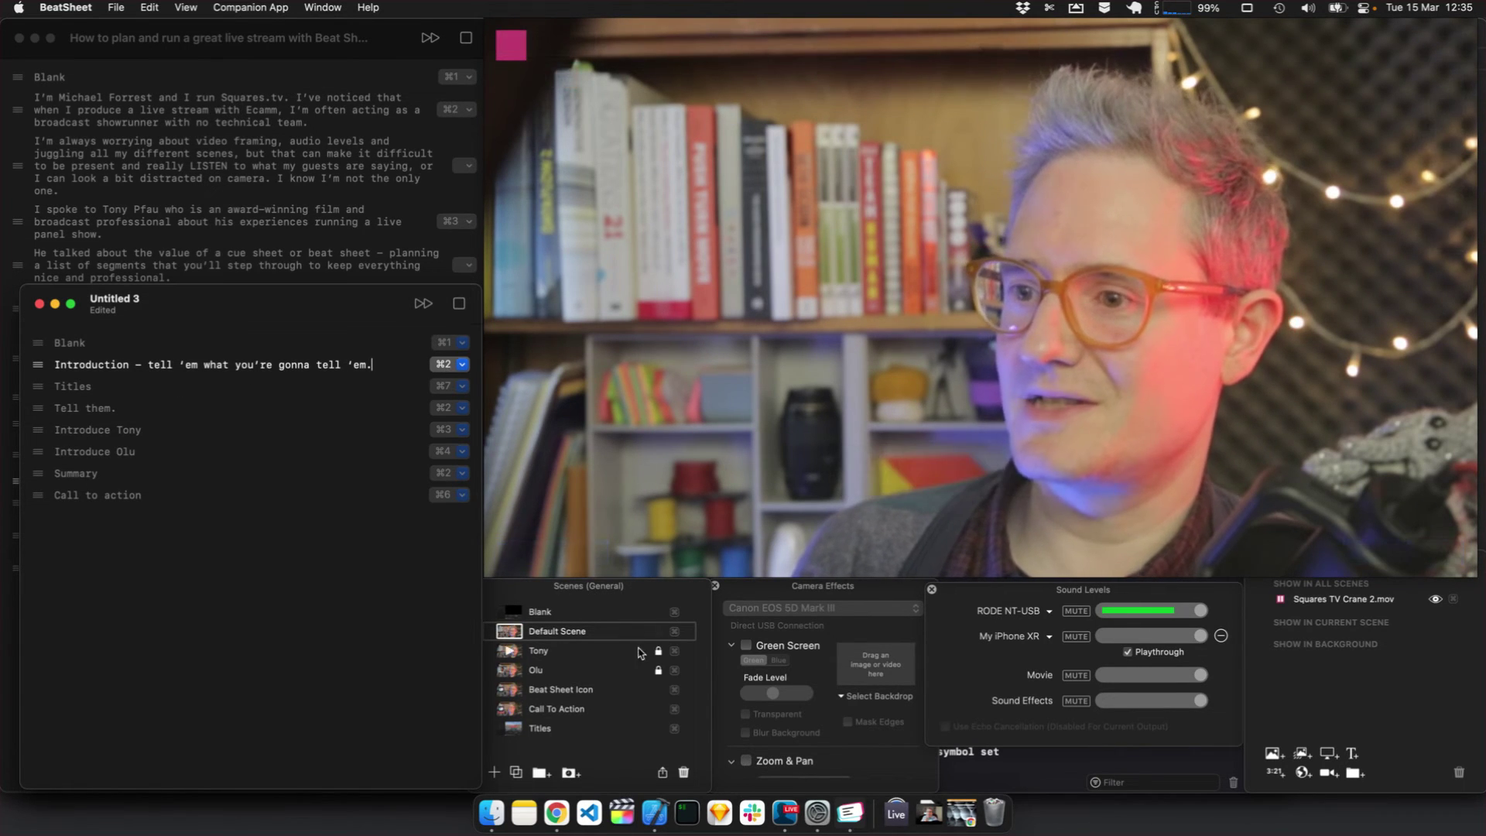
click(424, 305)
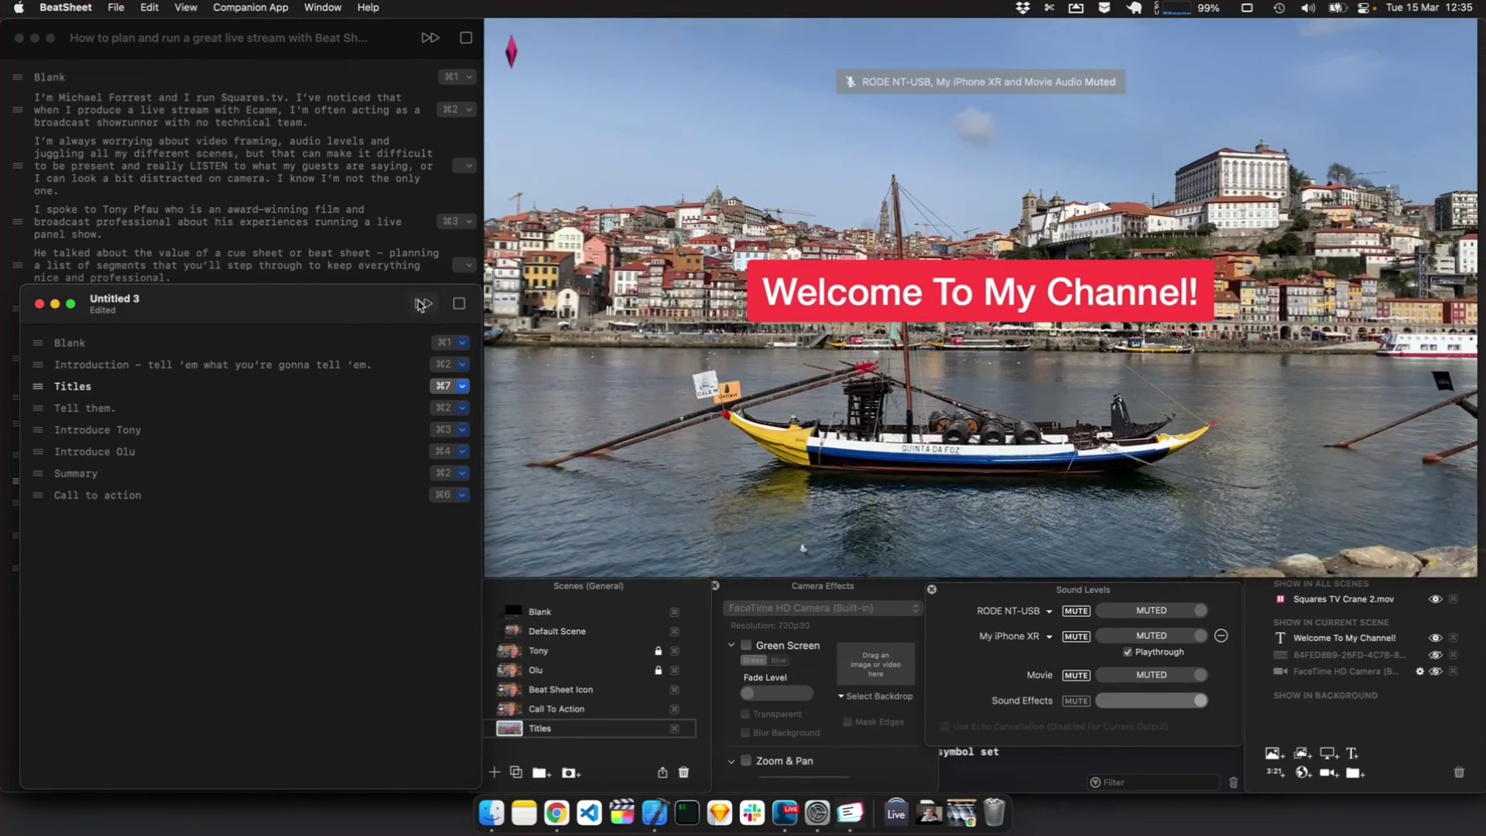
click(424, 304)
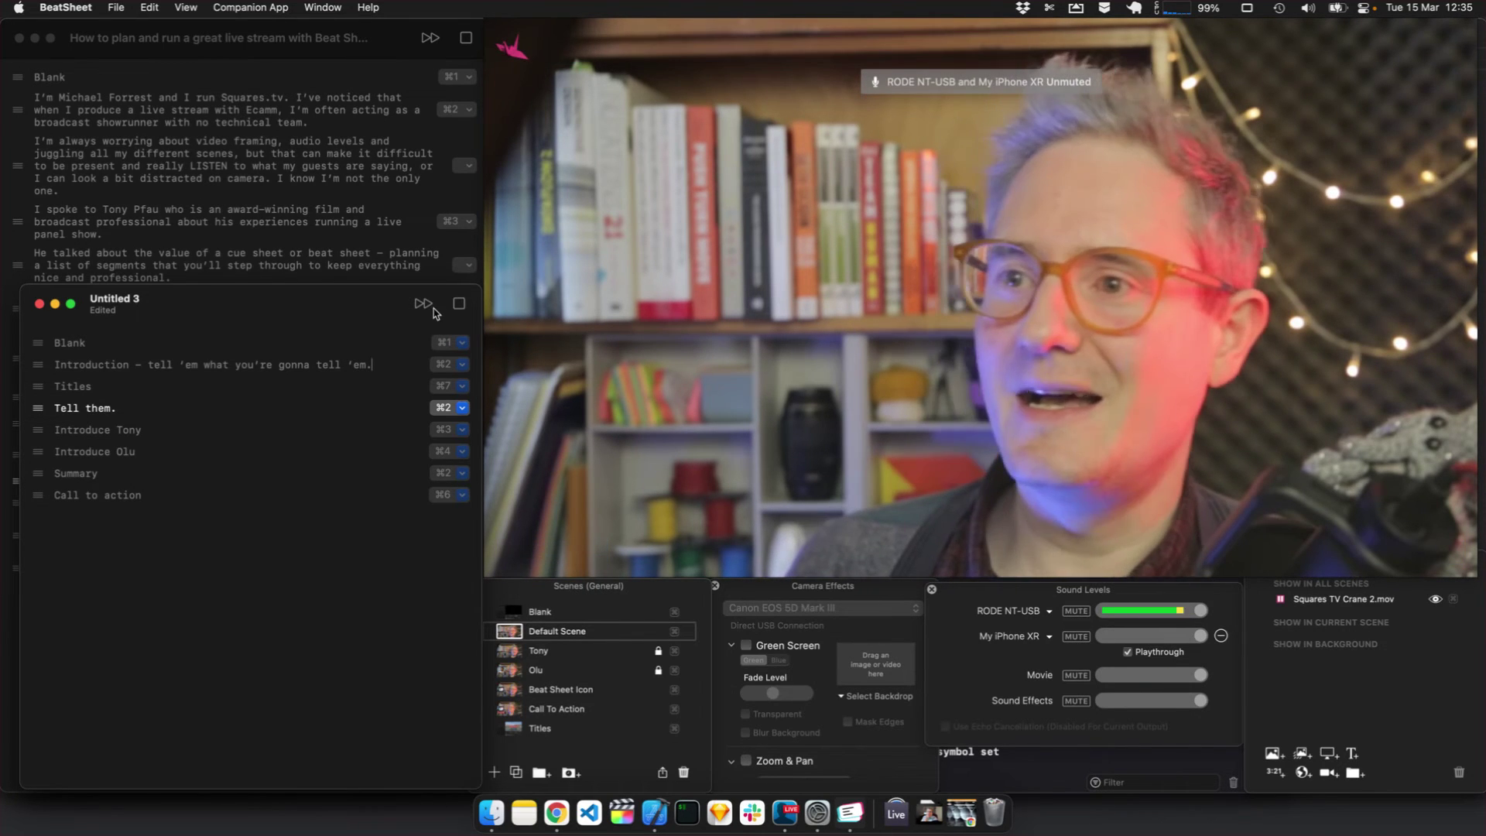
click(423, 304)
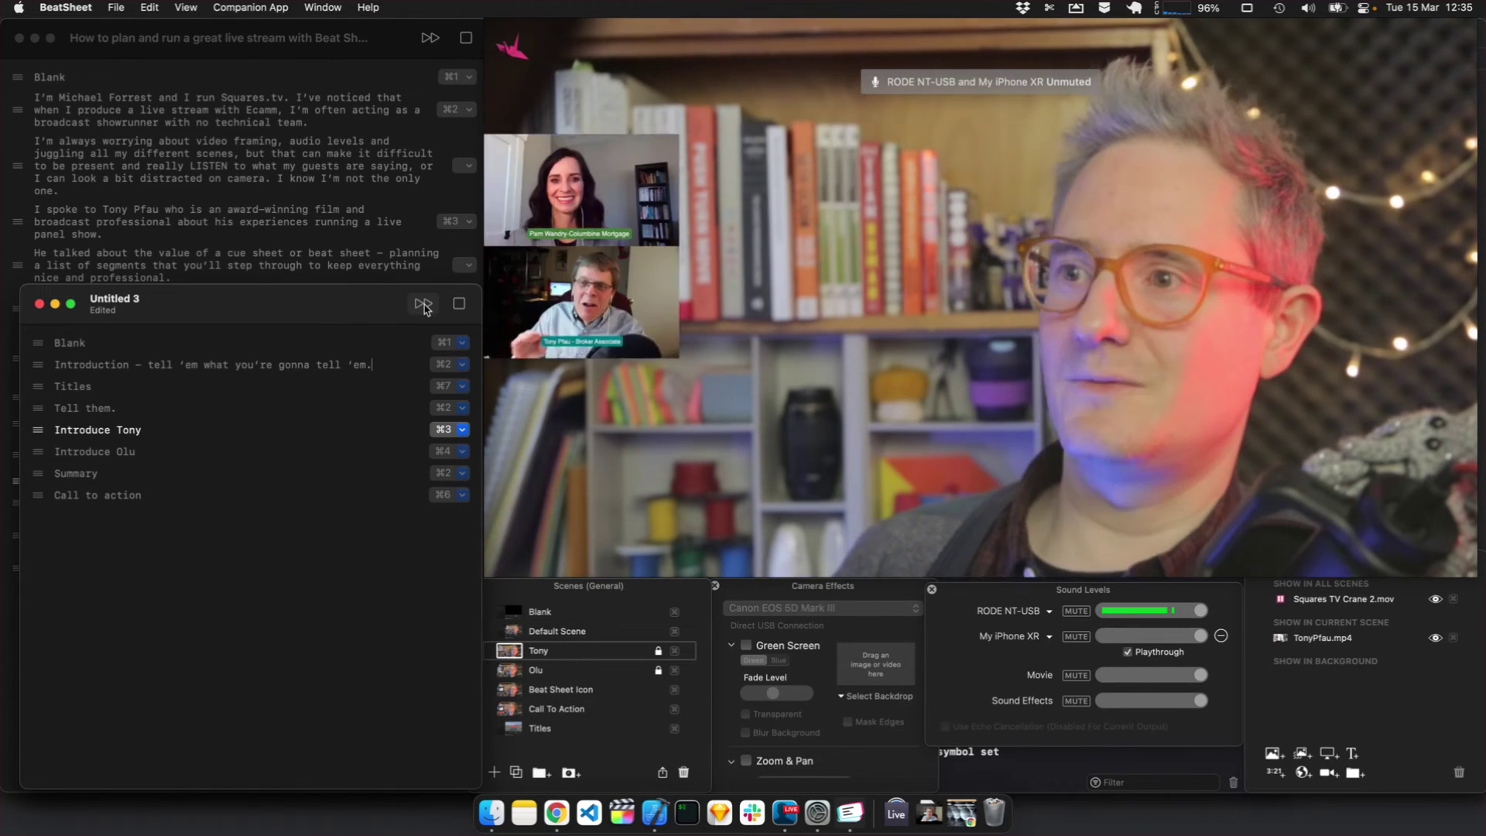
click(424, 304)
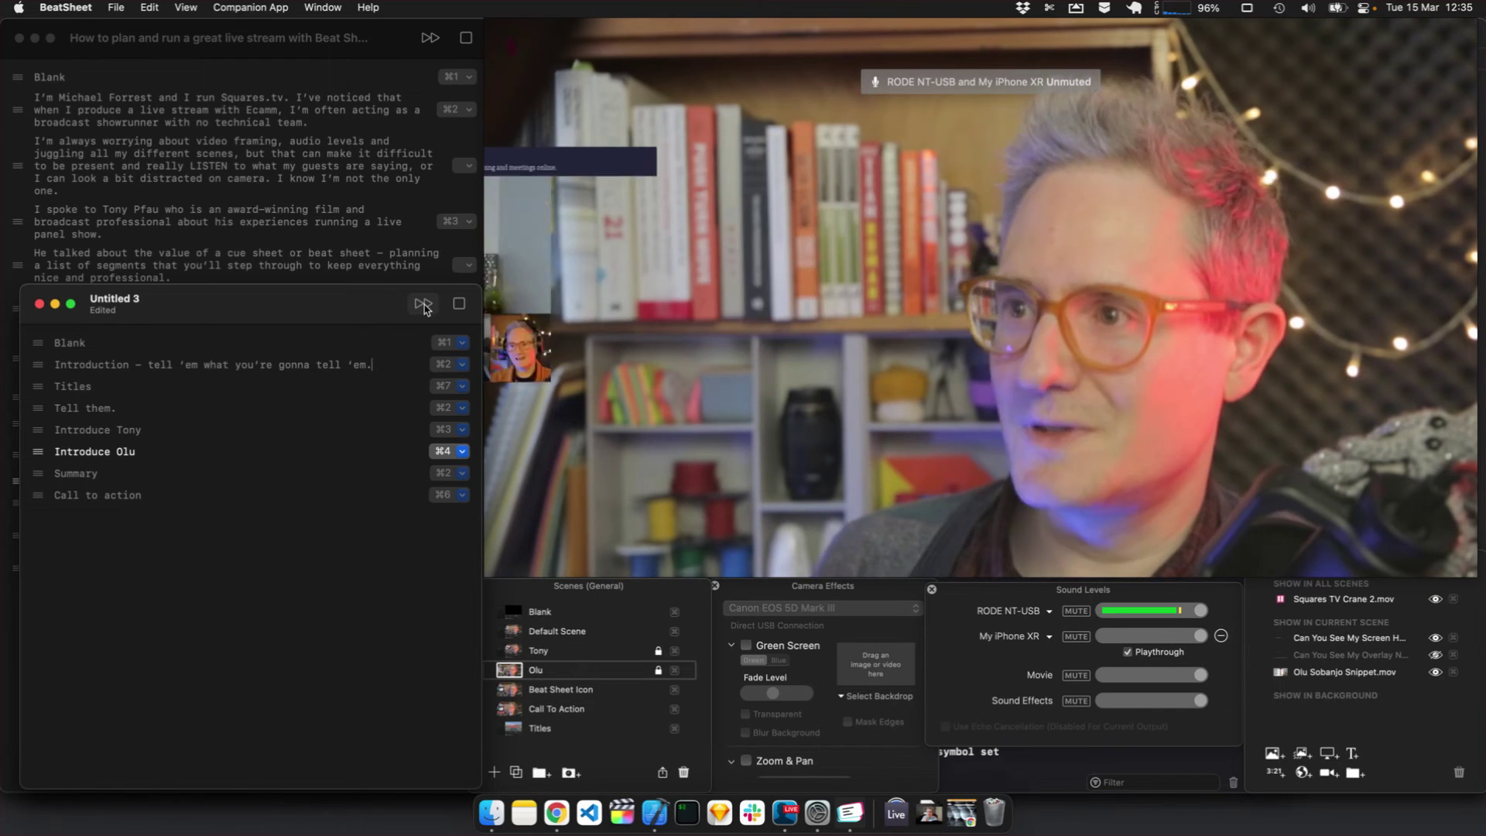
click(423, 304)
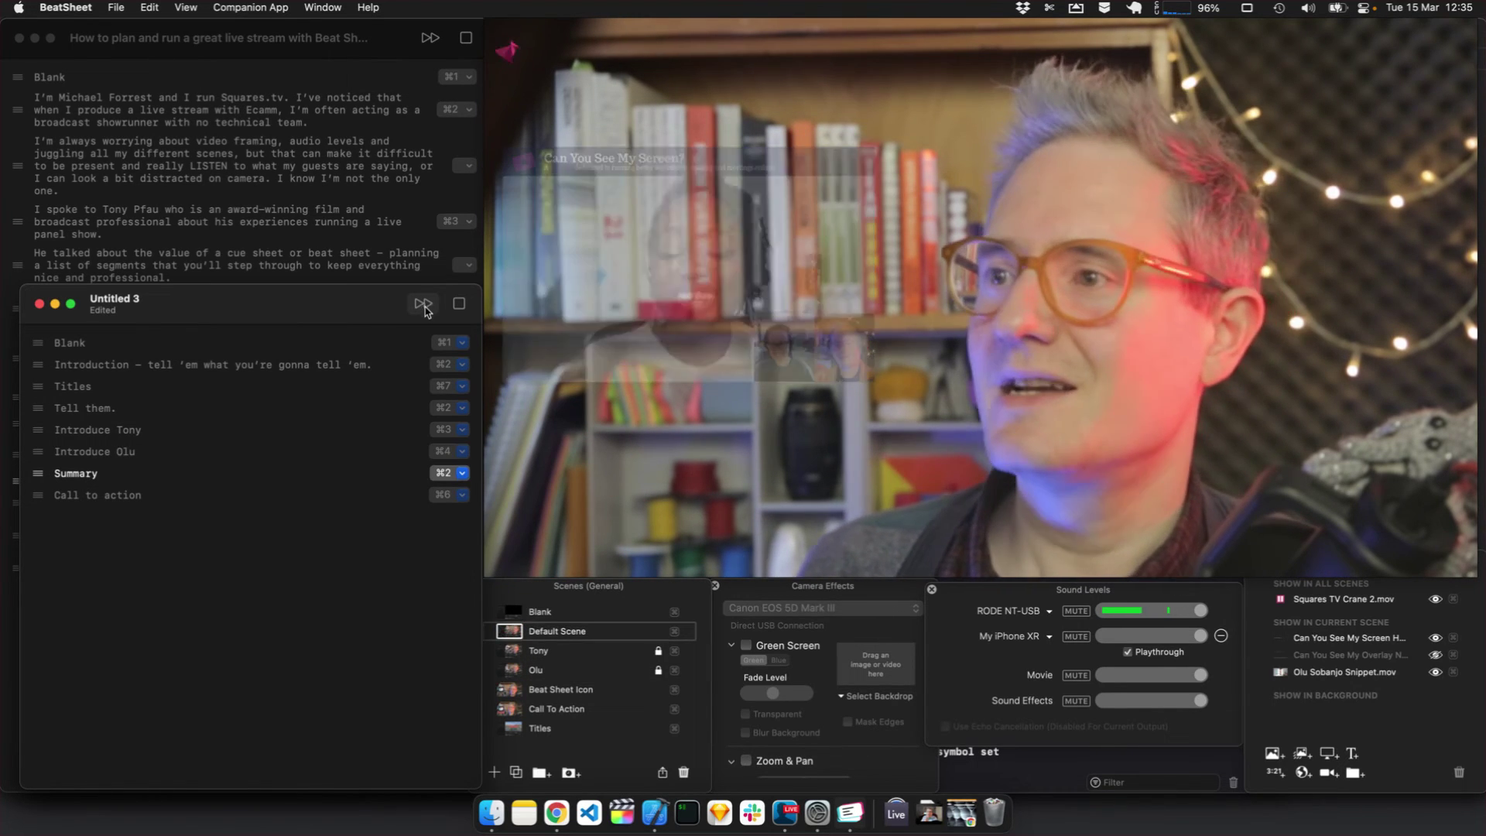
click(422, 304)
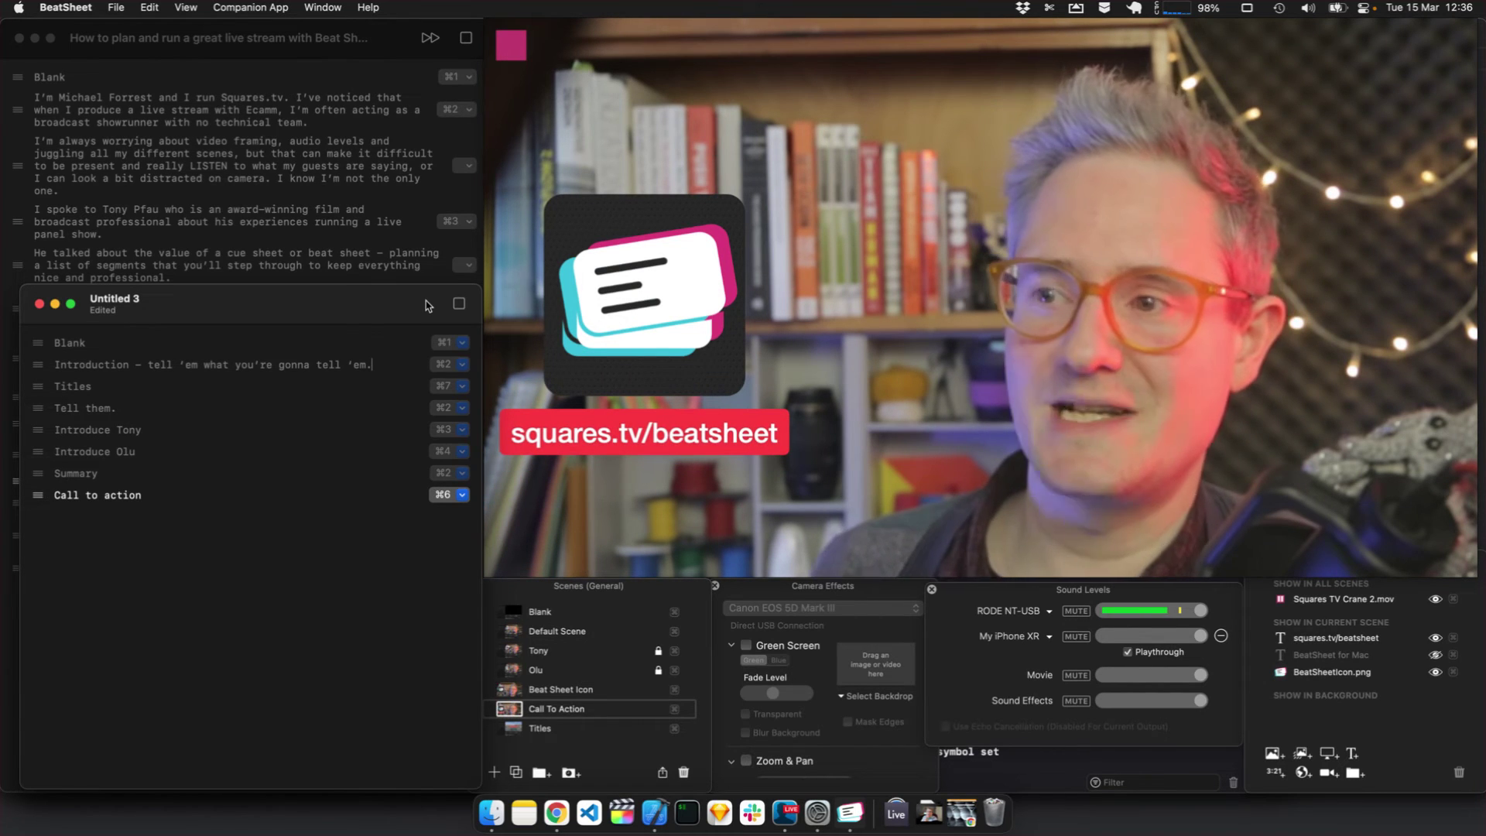
- Bring the 'How to plan and run a great live stream' document to the front
click(367, 222)
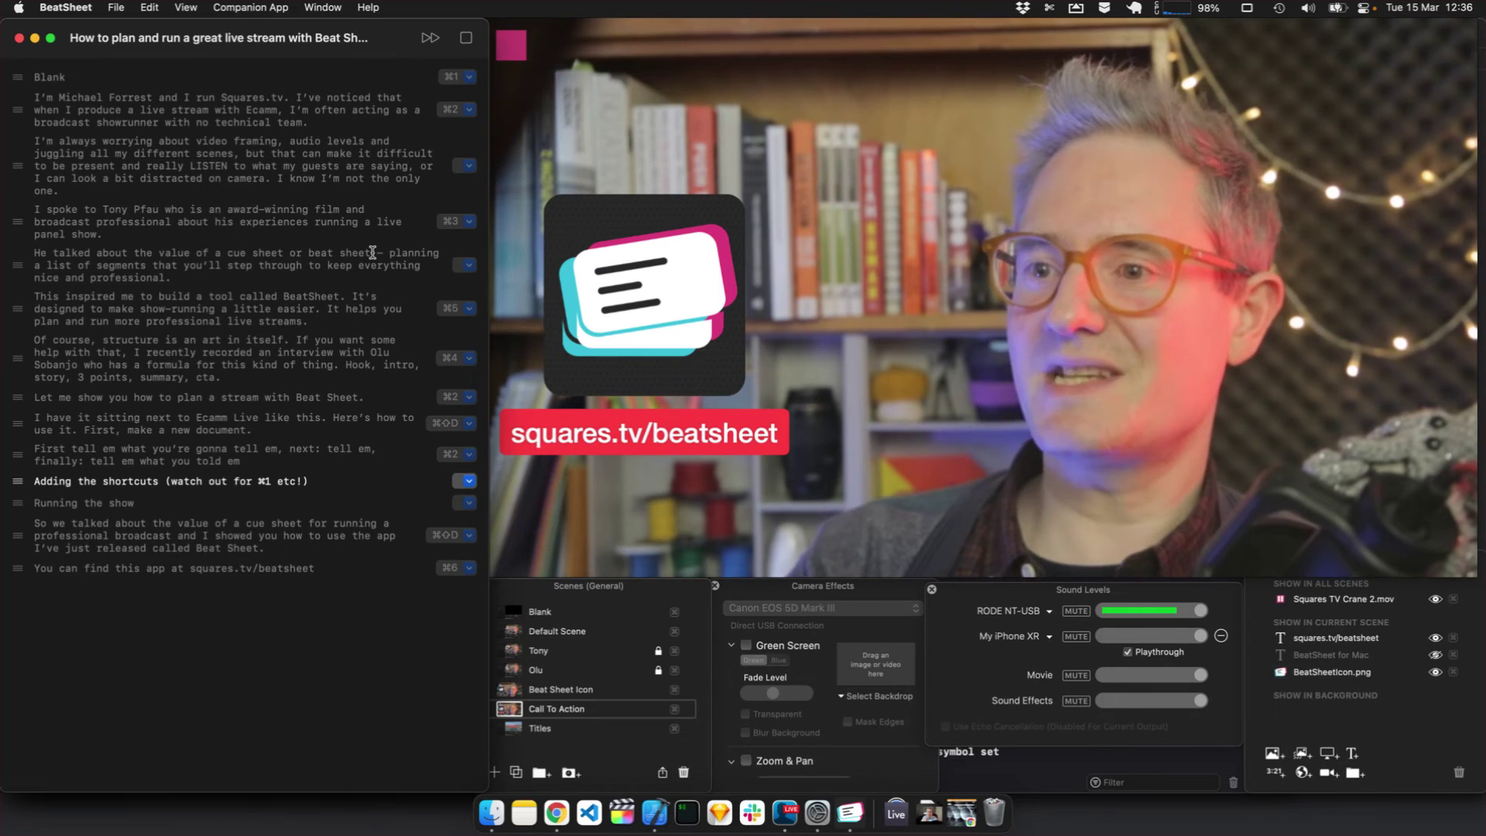